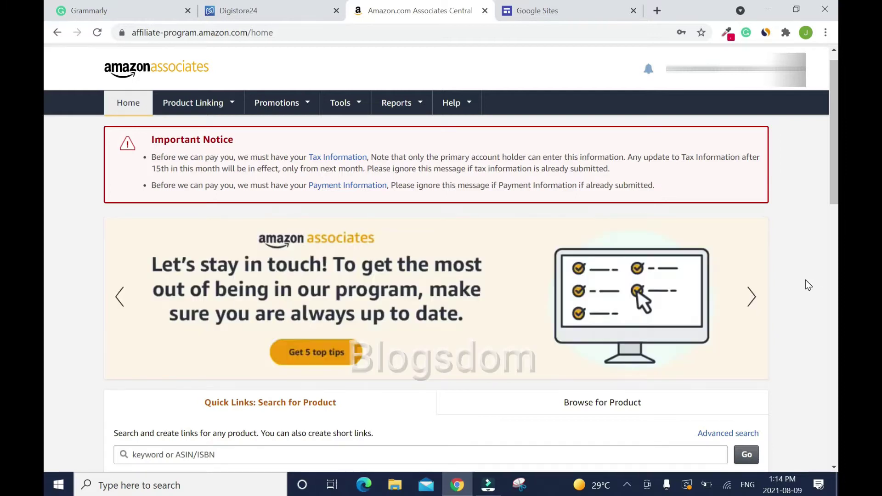
- Search Amazon Associates' Quick Links for products matching "organifi"
scroll(44, 174, down, 1)
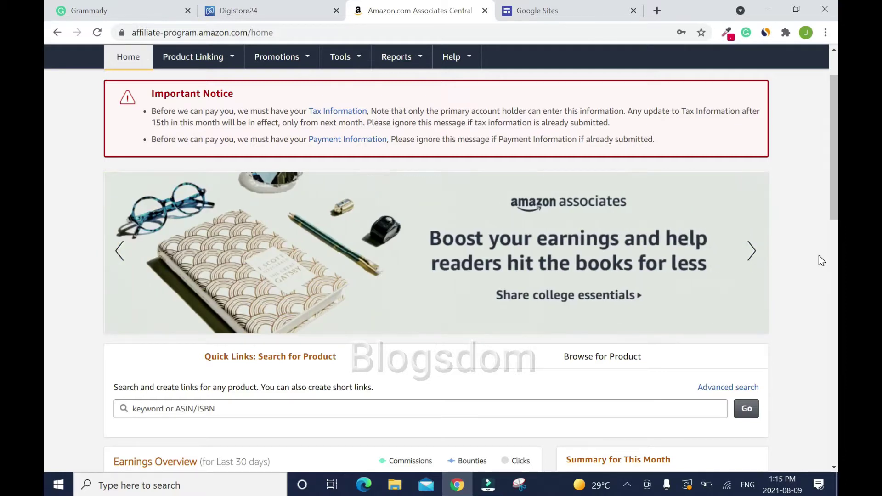
click(276, 409)
text(organif)
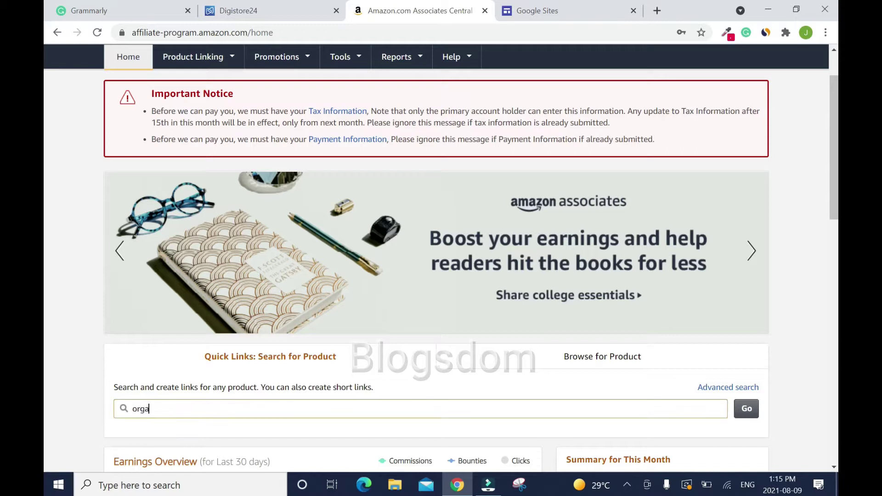
text(i)
key(Return)
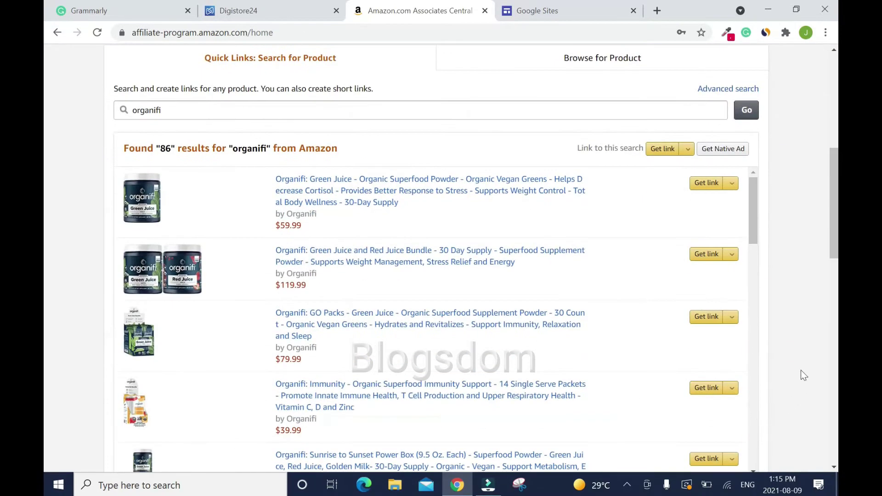
- Generate the affiliate text link for the Organifi Green Juice 30-Day Supply, shorten it with amzn.to, and revert to the full URL
click(734, 187)
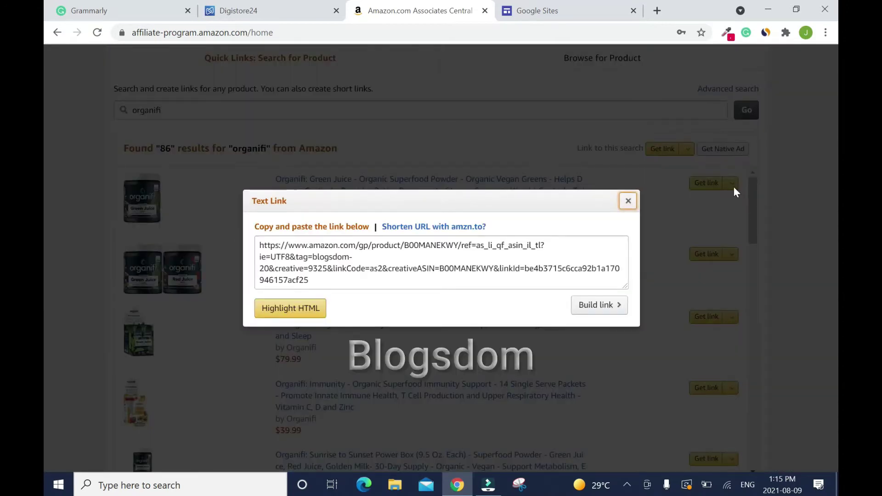
click(428, 227)
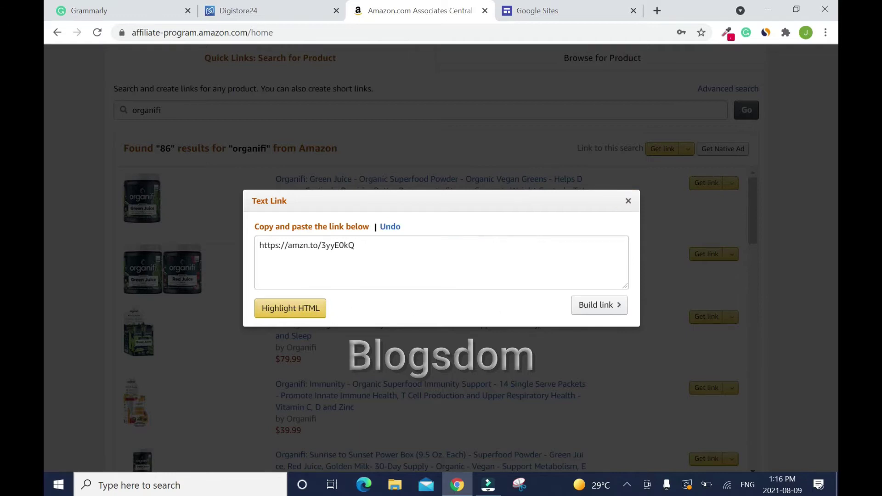
click(386, 228)
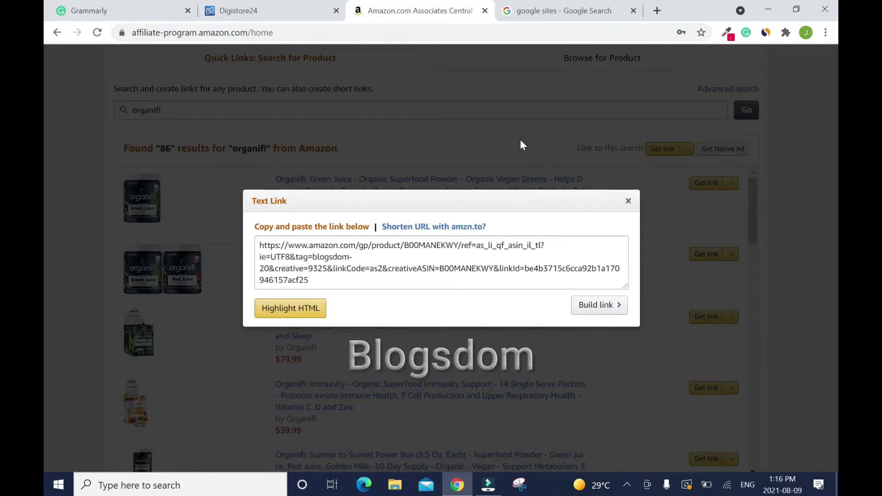
- Switch to the Google search results for Google Sites, open the Sites home page and create a new blank site
click(551, 12)
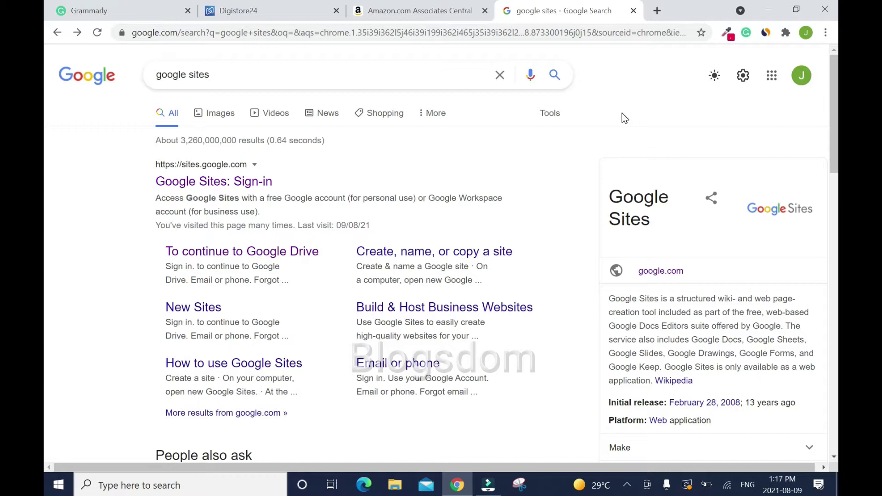
click(233, 182)
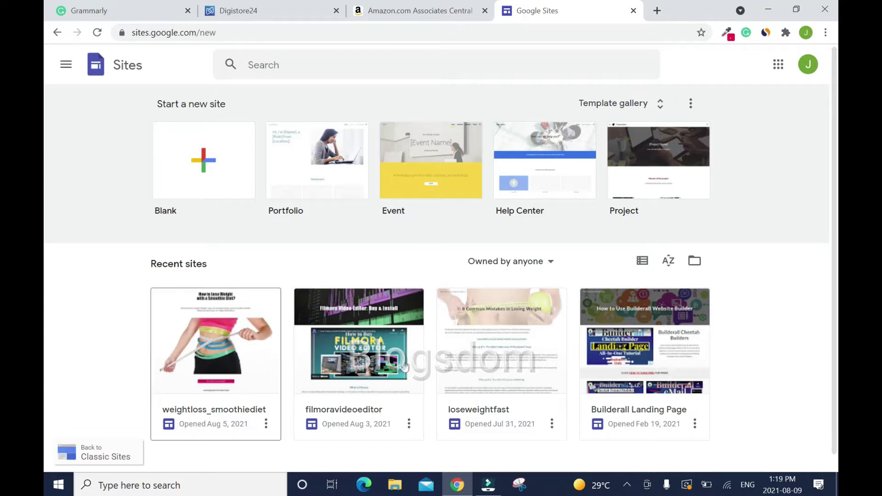
click(204, 162)
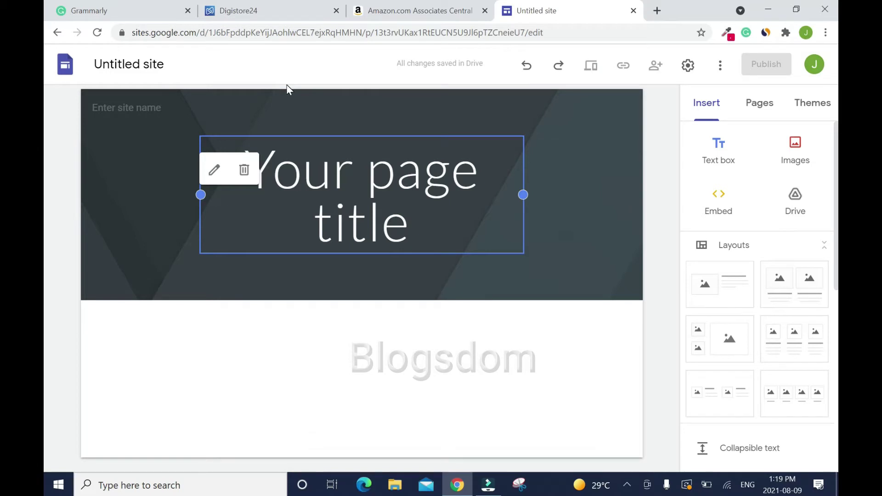
- Rename the untitled site document as loseweight_organifi
click(129, 64)
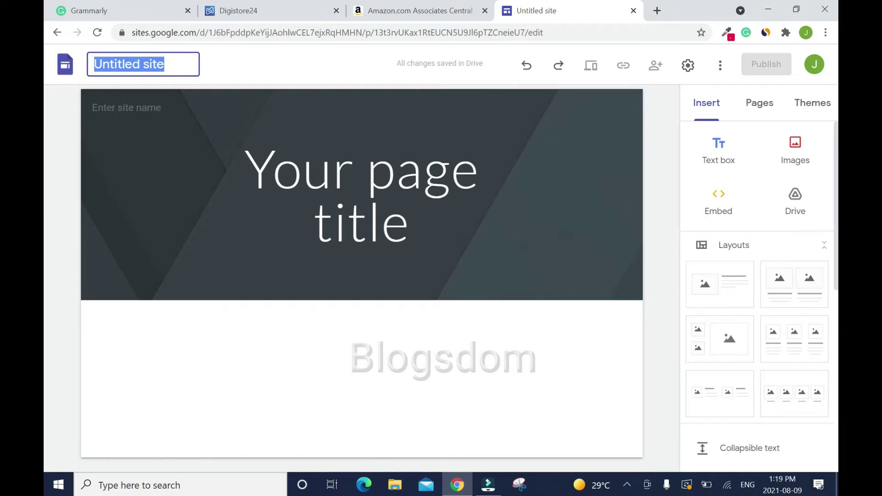
text(loseweight_organifi)
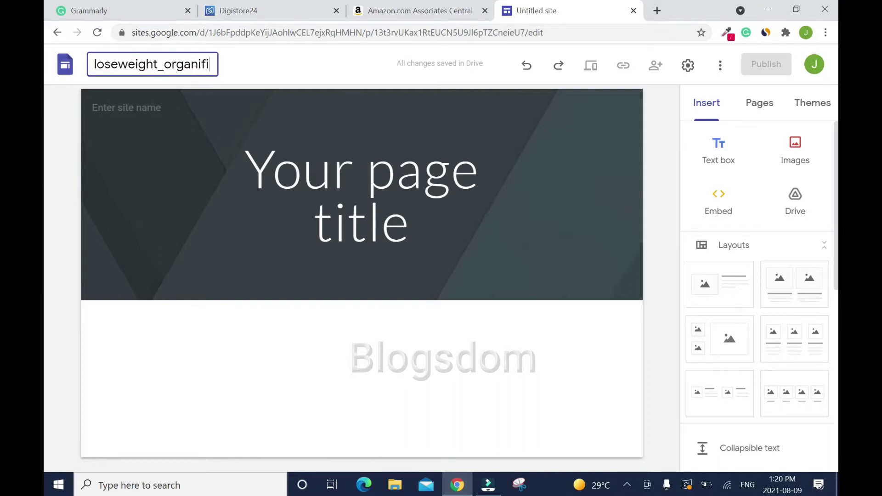
click(177, 146)
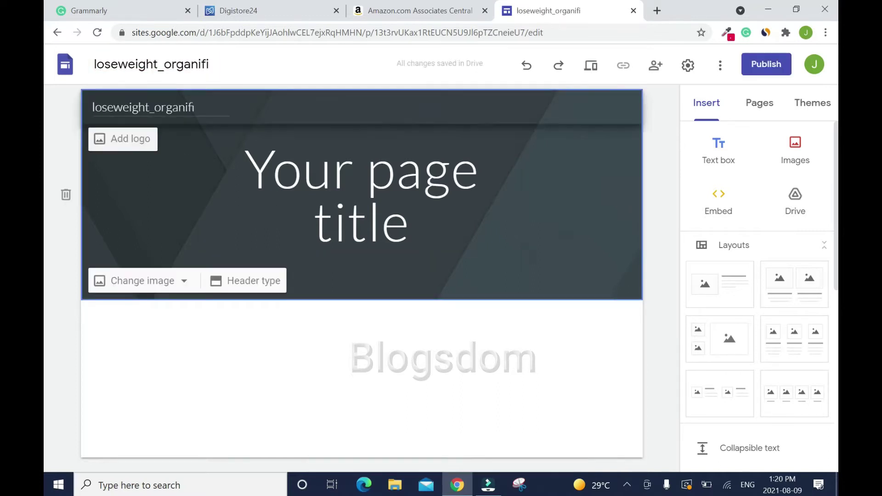
- Clear the site name text from the page header
click(168, 106)
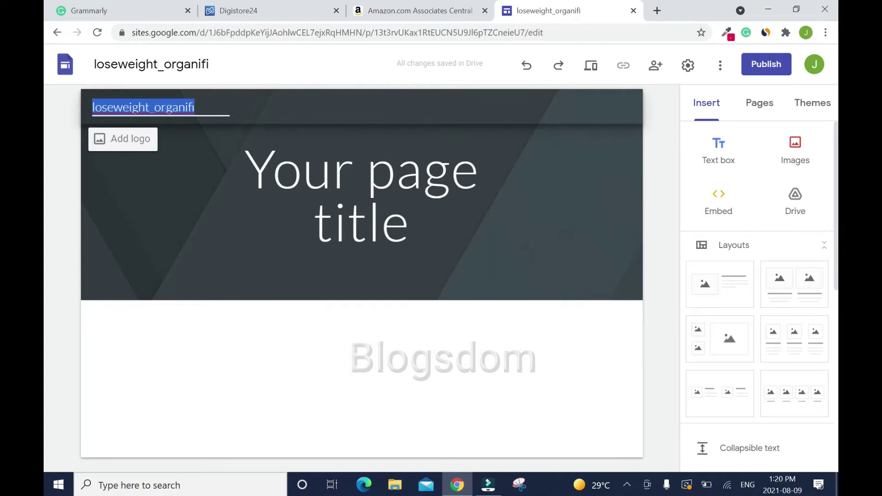
key(BackSpace)
click(138, 220)
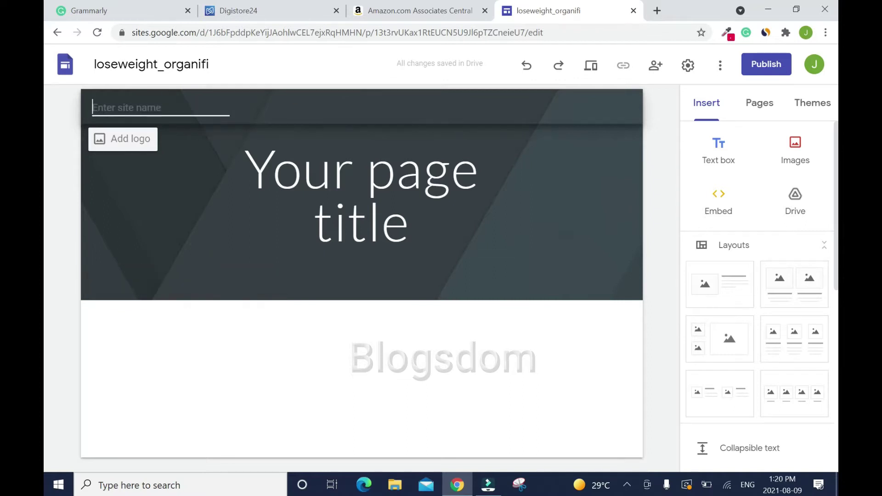
- Set the page title's font size to 36 and delete its placeholder text
drag(245, 170, 408, 228)
click(385, 116)
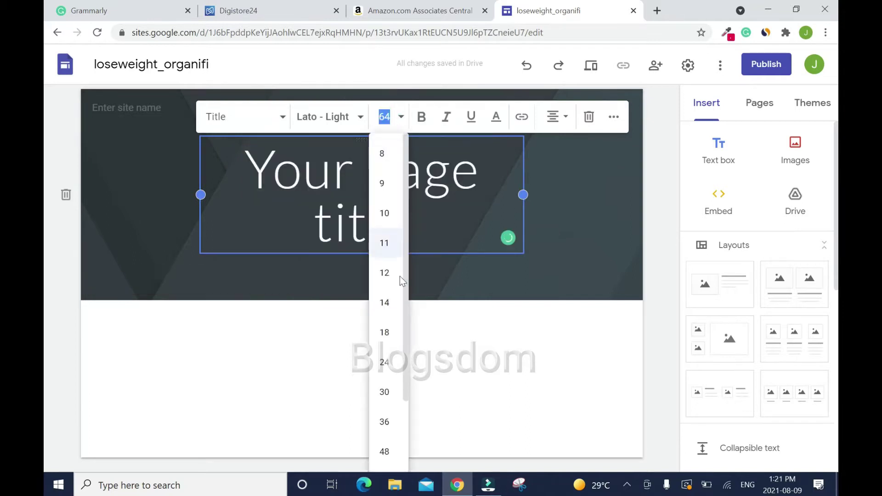
click(385, 422)
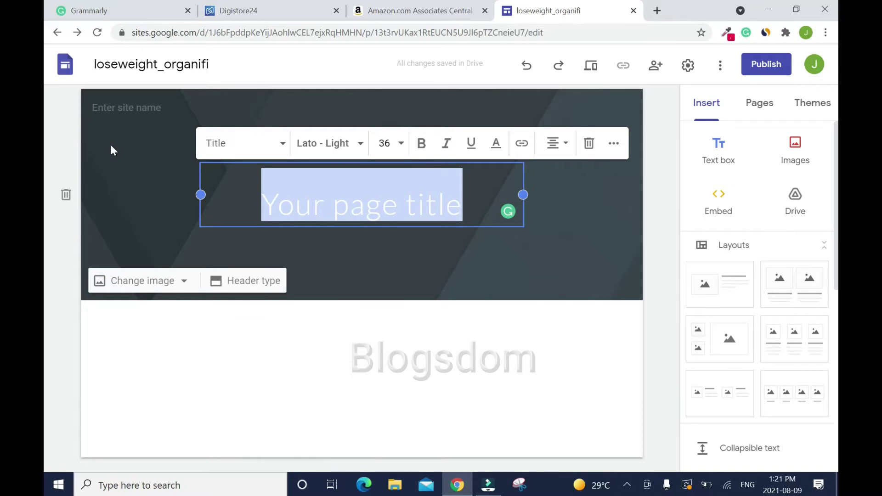
key(BackSpace)
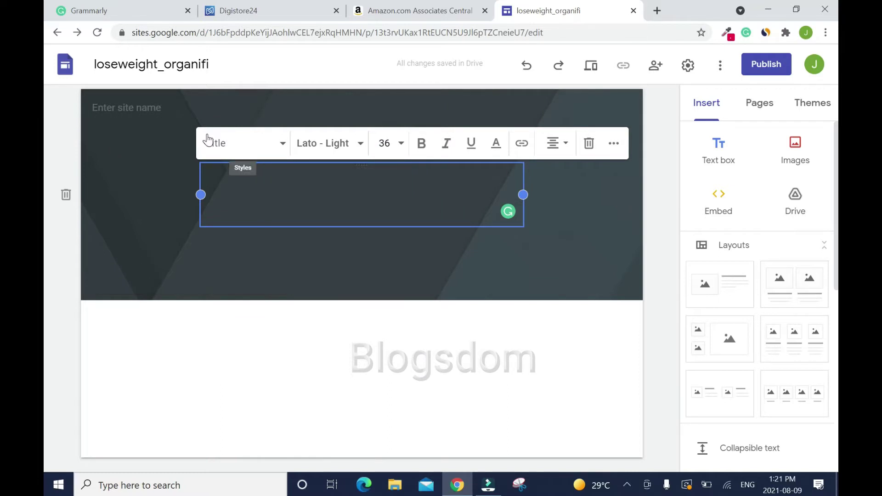
- View the Organifi Green Juice review draft in Grammarly, and open the EzineArticles site through a Google search for ezinearticles
click(123, 19)
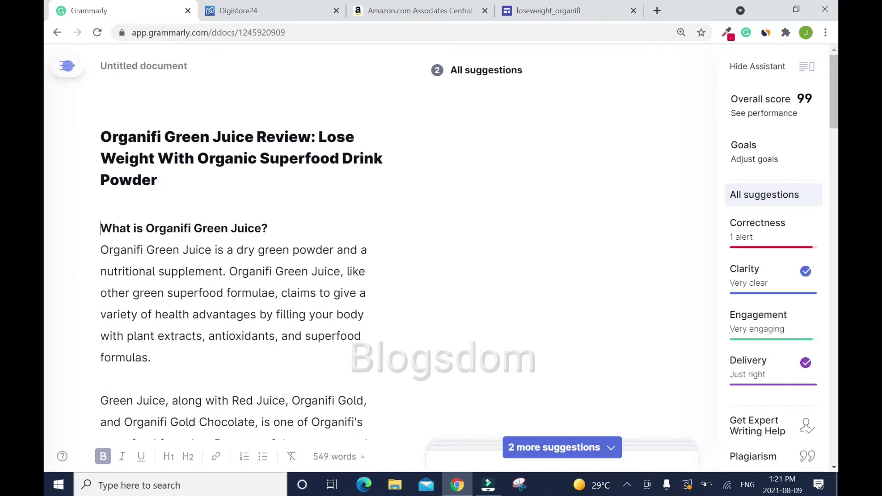
click(658, 9)
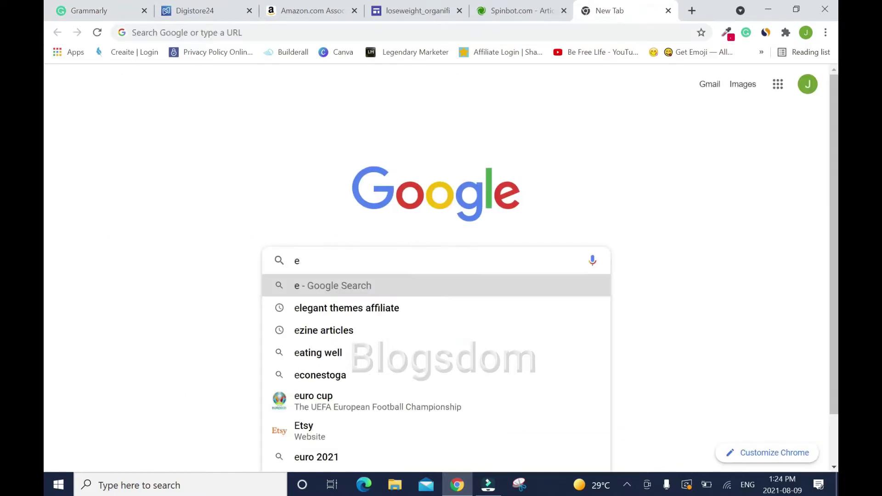
text(zi)
click(323, 308)
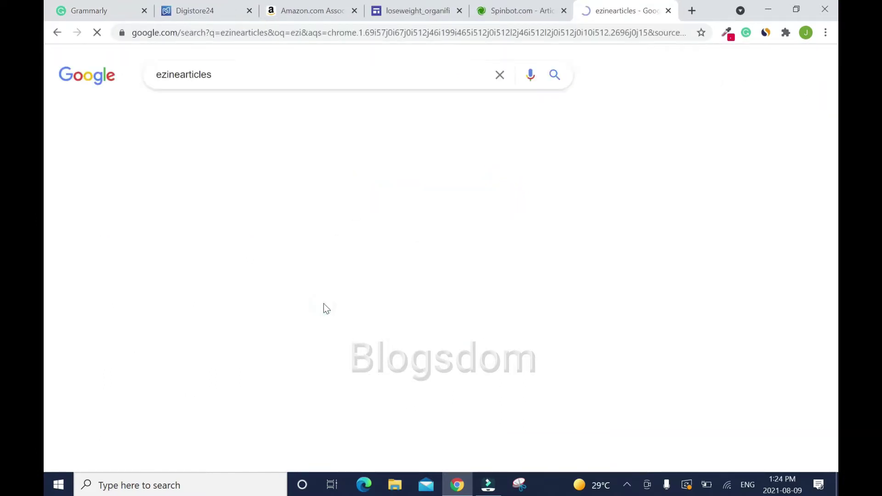
click(222, 183)
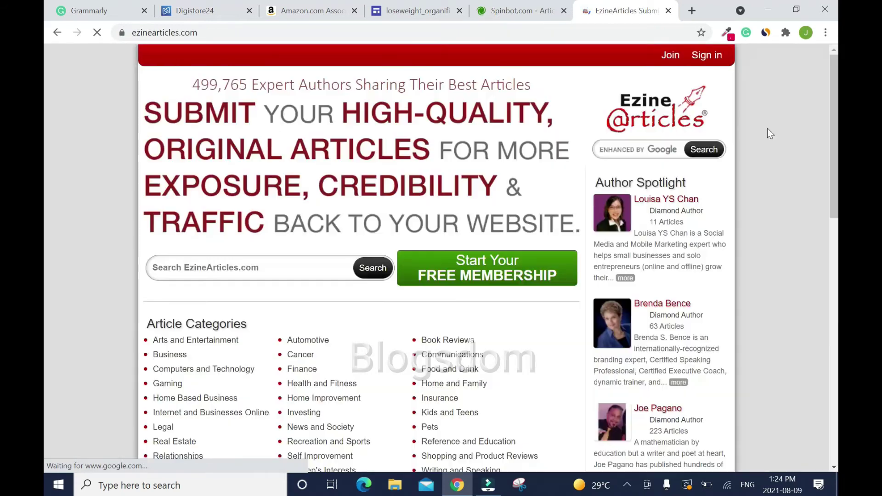
- Open the article "5 Surprisingly Simple Ways You Can Burn Extra Calories From Home" from the Health and Fitness: Weight Loss category
scroll(346, 118, down, 6)
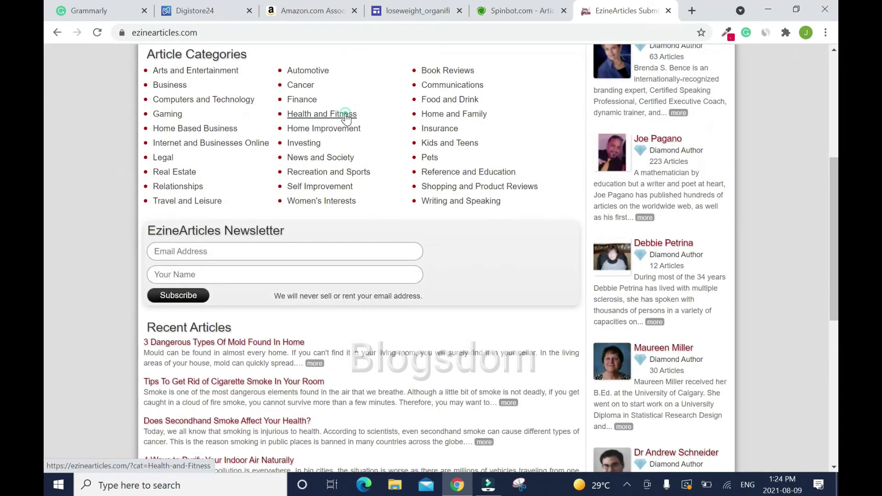
mouse_move(345, 118)
click(607, 374)
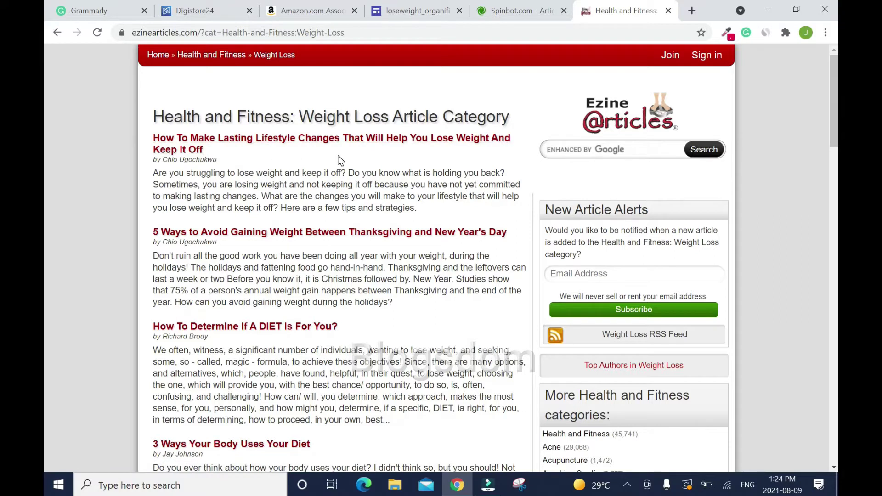
scroll(45, 105, down, 4)
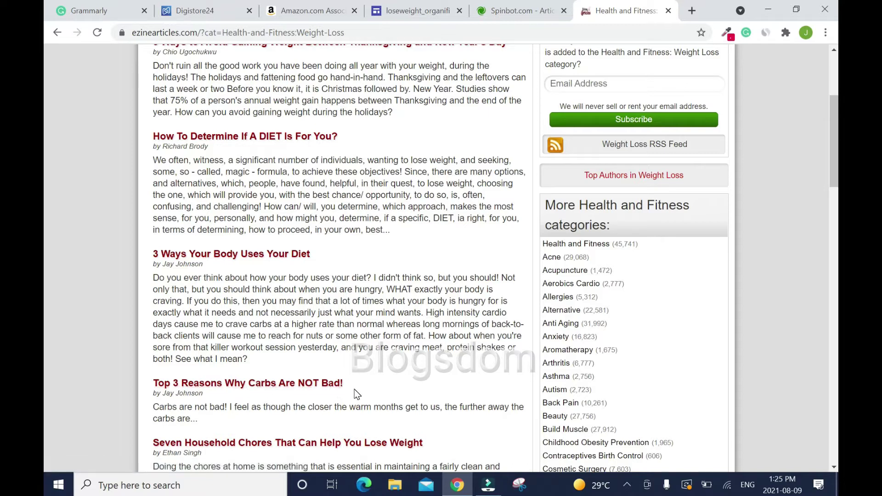
drag(833, 153, 831, 227)
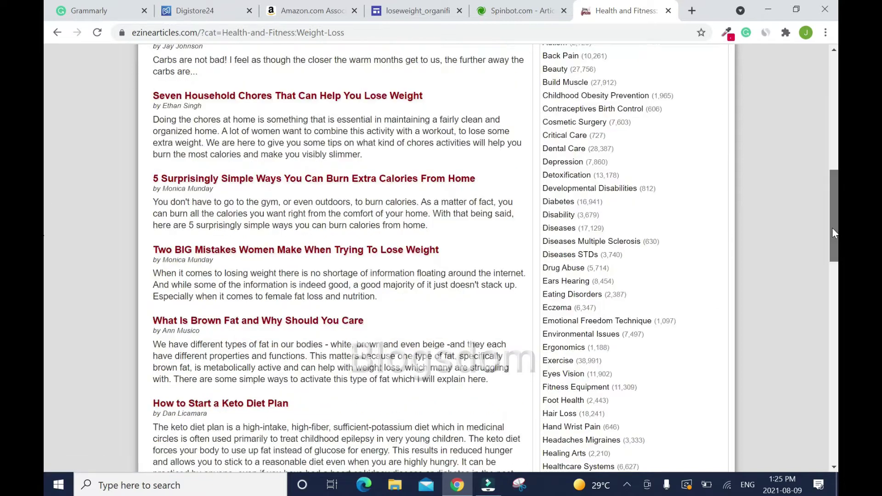
click(330, 183)
- Copy the article's body text and paste it into Spinbot as the text to rewrite
drag(153, 215, 625, 75)
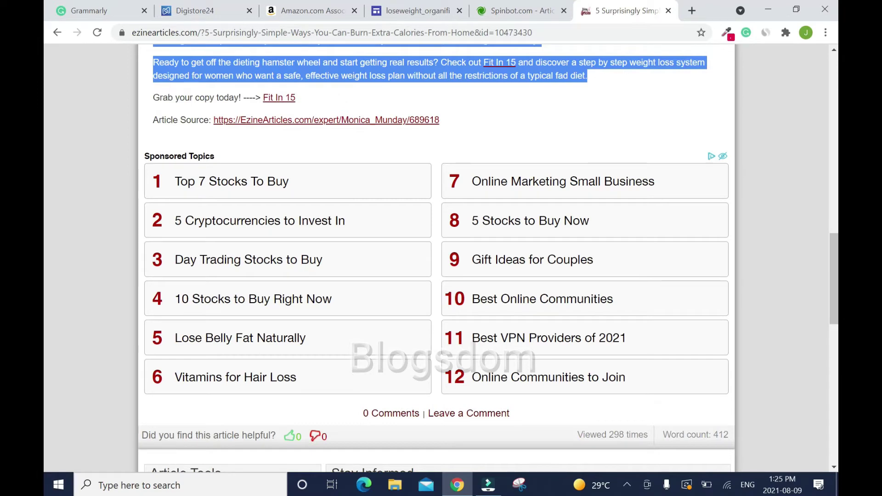
right_click(569, 68)
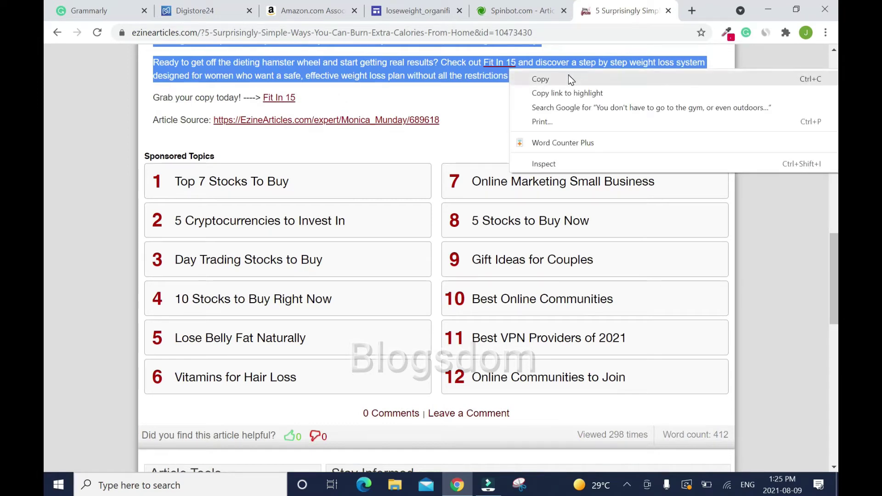
click(569, 76)
click(496, 13)
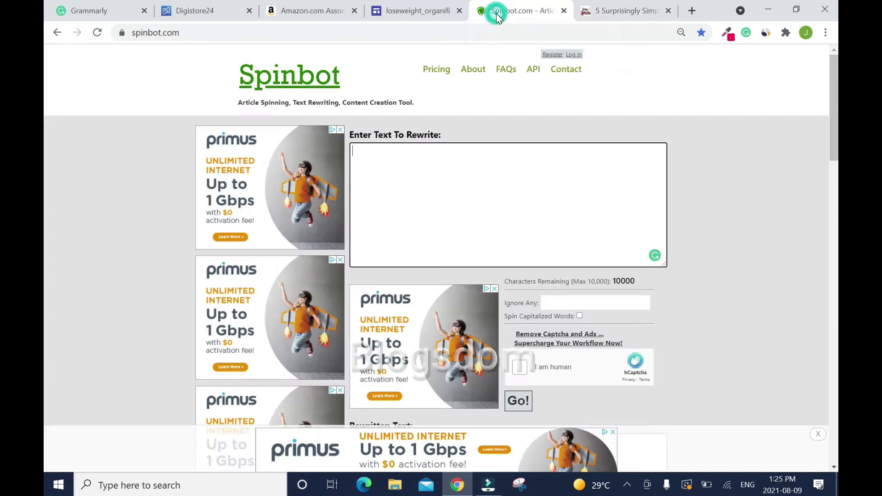
right_click(385, 190)
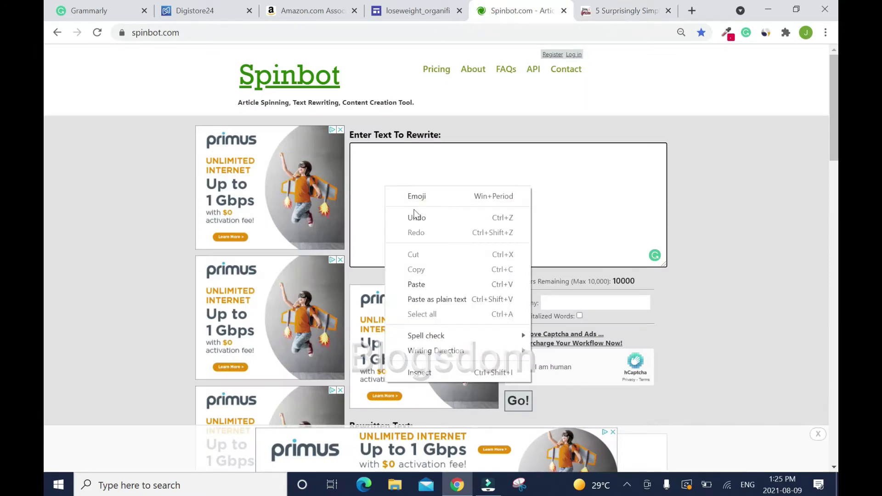
click(428, 284)
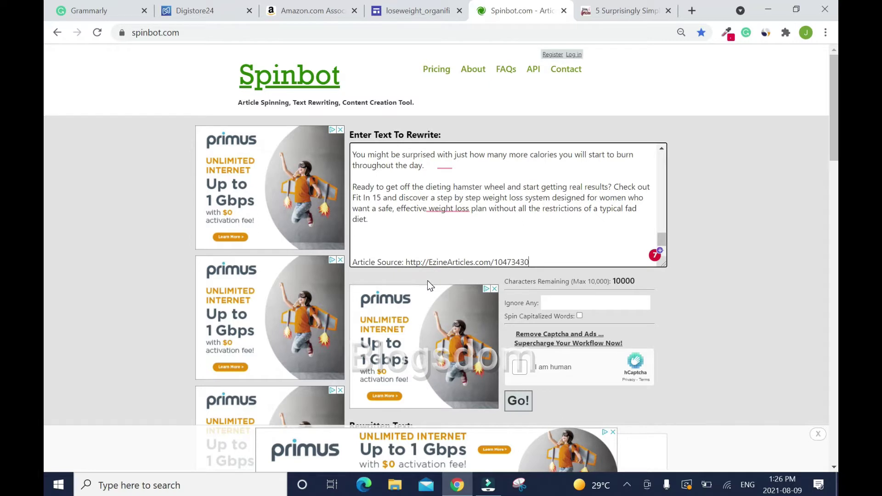
- Check the end of the original article on EzineArticles, and delete the Article Source line from the text pasted in Spinbot
click(625, 10)
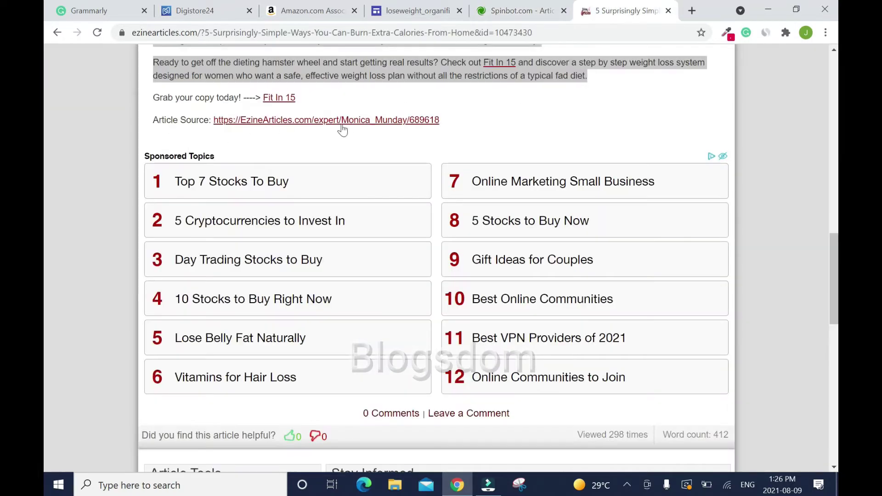
click(527, 12)
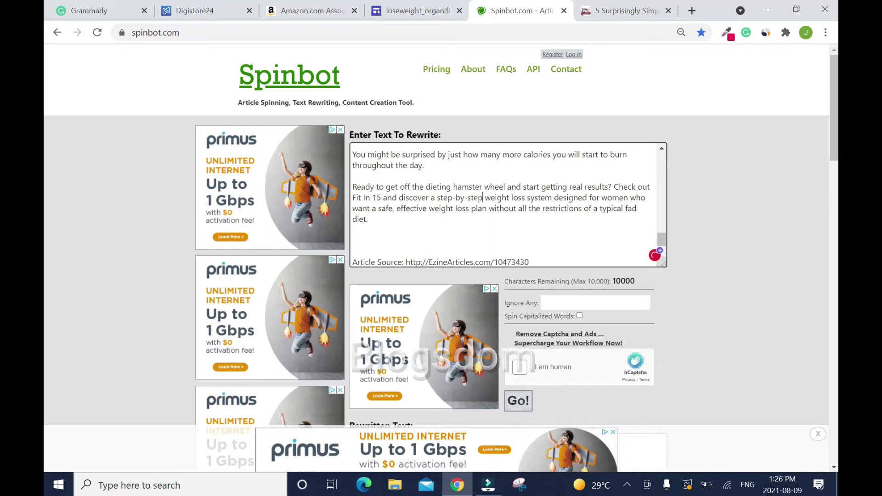
double_click(450, 262)
triple_click(451, 262)
key(BackSpace)
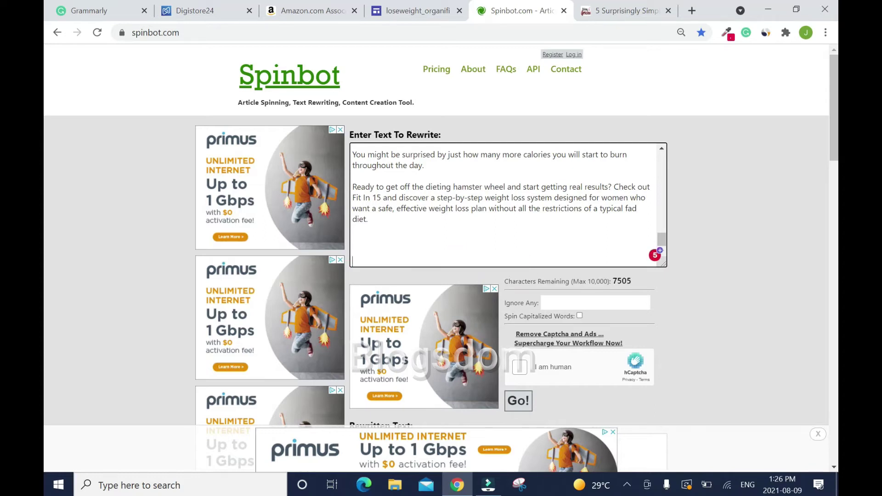
- Pass the human verification by selecting the images containing a train, and run the Spinbot rewrite on the article text
key(ctrl+Home)
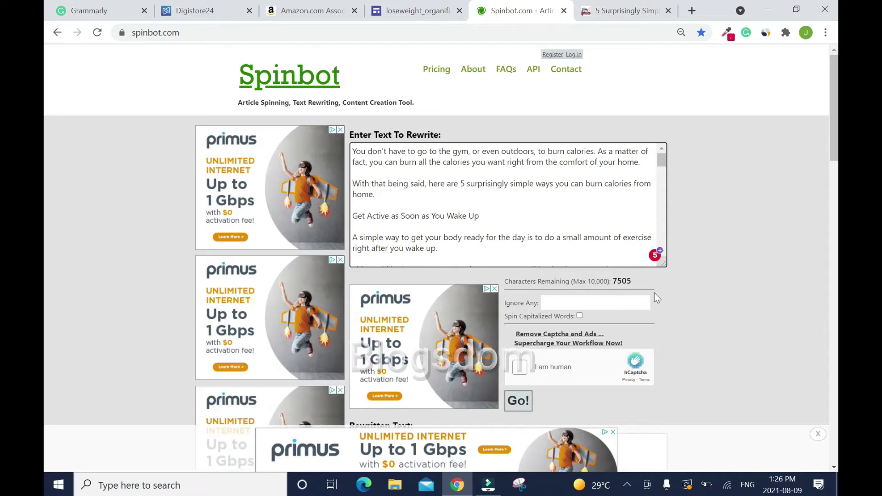
click(521, 367)
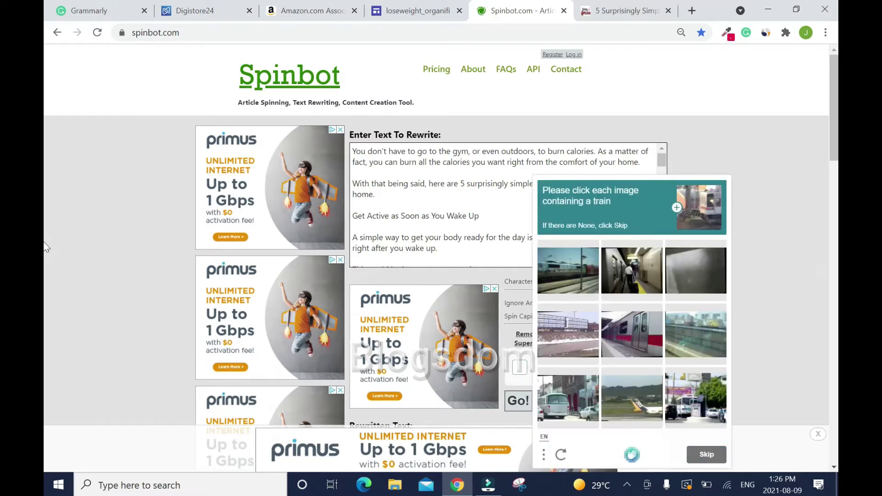
click(580, 277)
click(636, 277)
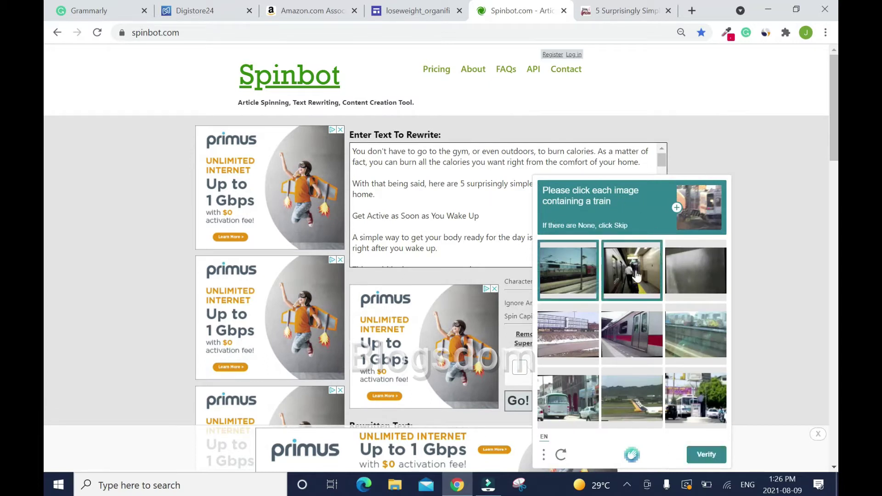
click(641, 339)
click(571, 344)
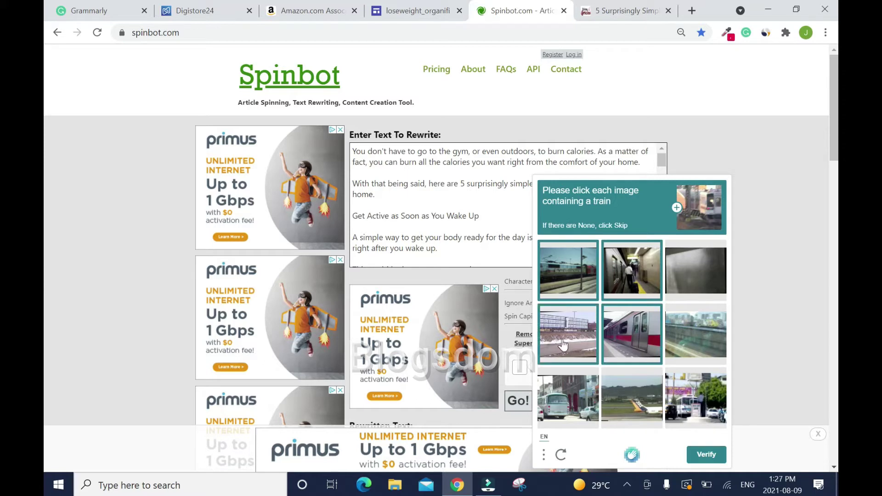
click(705, 455)
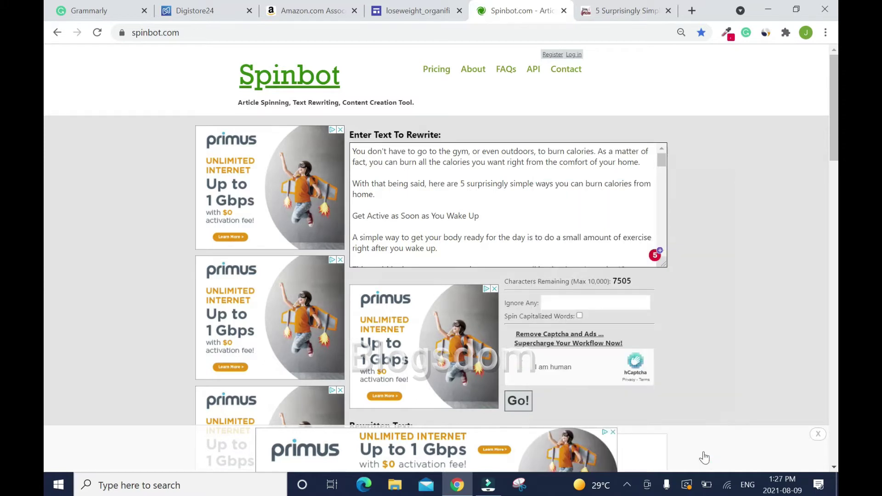
click(515, 407)
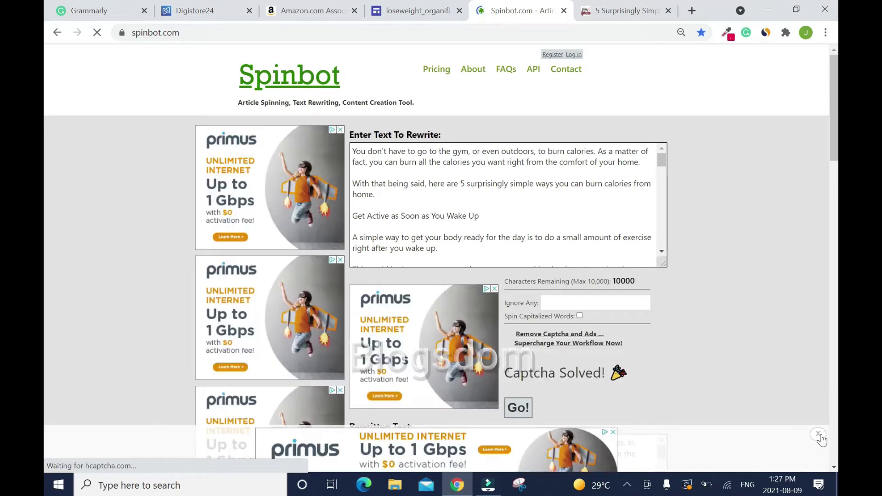
- Dismiss the ad banner to review the rewritten text, and close the Spinbot and EzineArticles pages
click(819, 435)
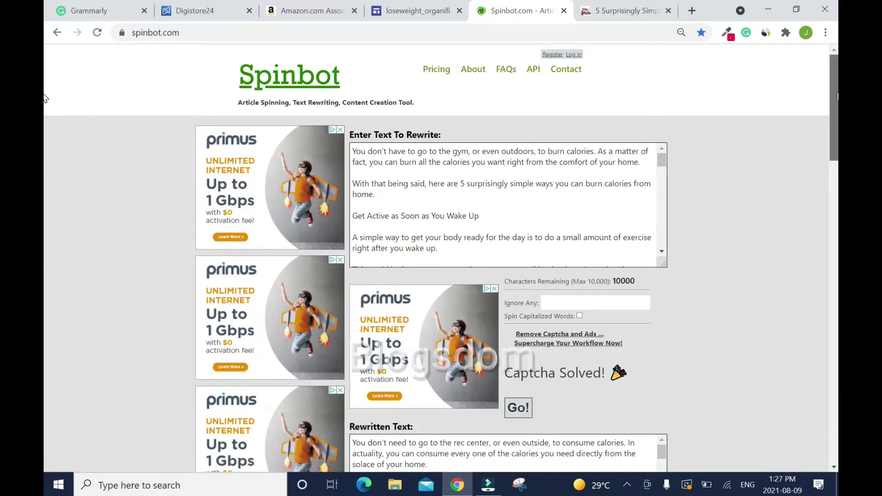
scroll(45, 97, down, 2)
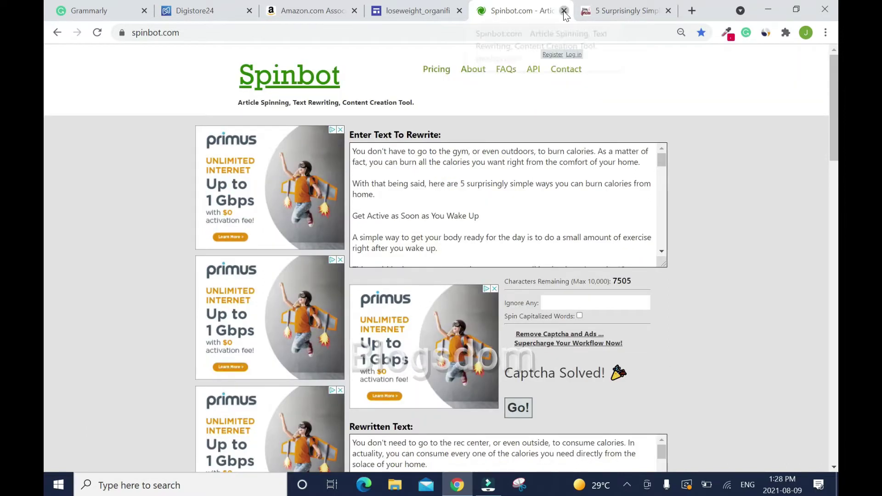
click(563, 10)
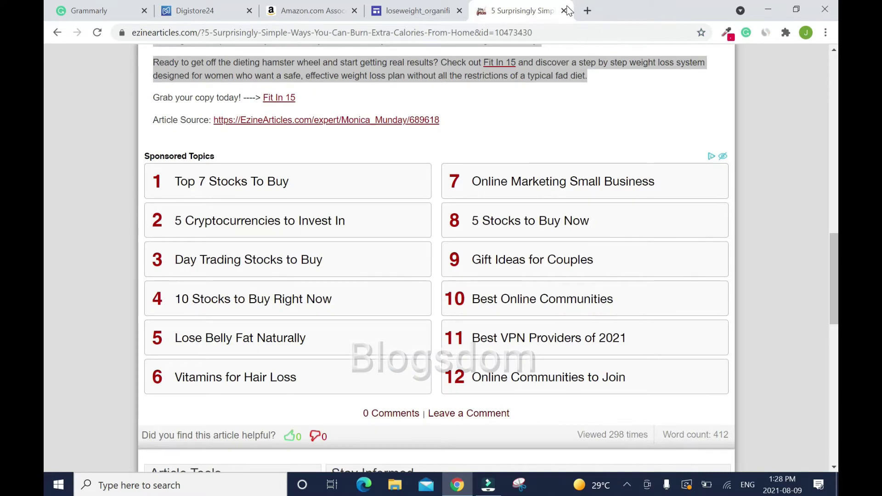
click(564, 11)
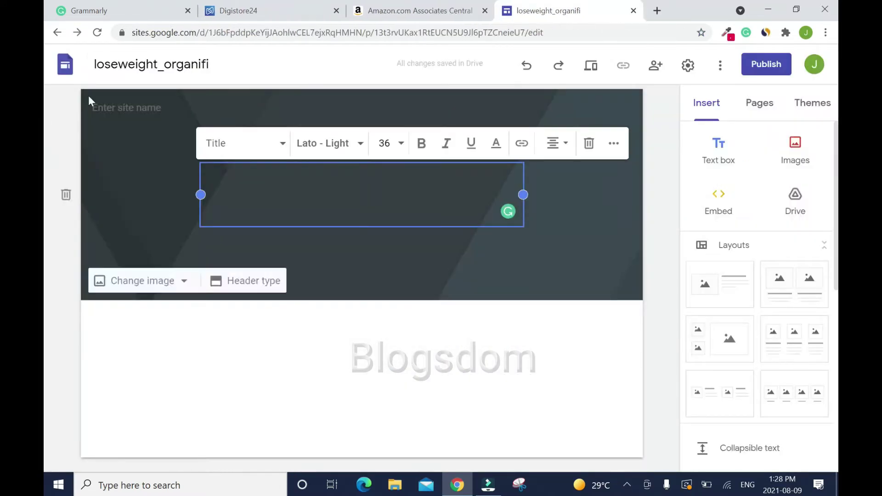
- Copy the title "Organifi Green Juice Review: Lose Weight With Organic Superfood Drink Powder" from Grammarly into the Google Sites page title as plain text
click(103, 11)
drag(100, 134, 158, 181)
right_click(222, 143)
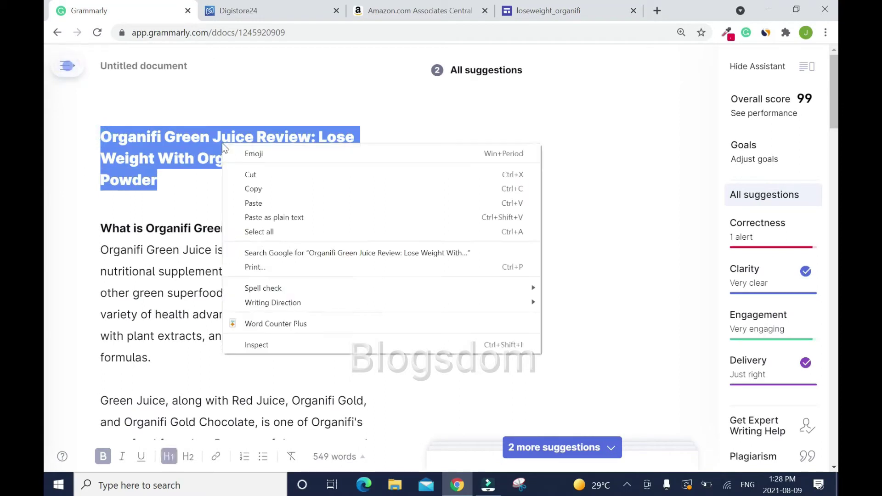
click(255, 190)
click(530, 13)
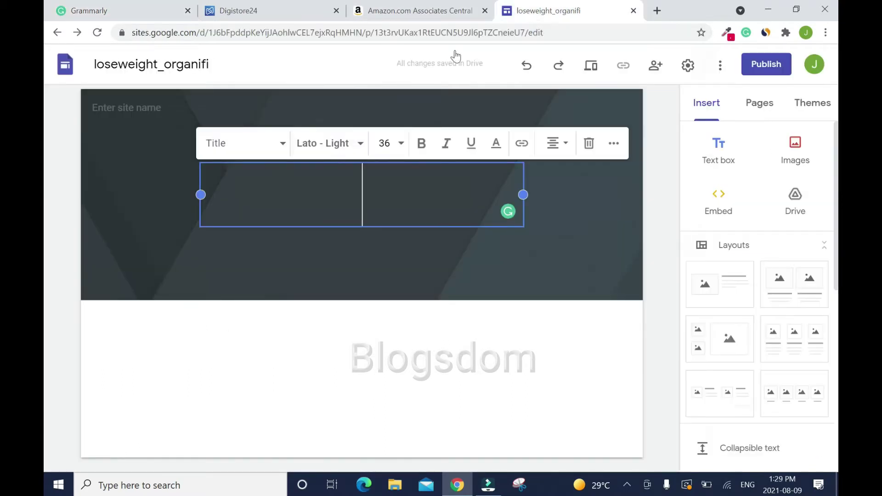
right_click(384, 189)
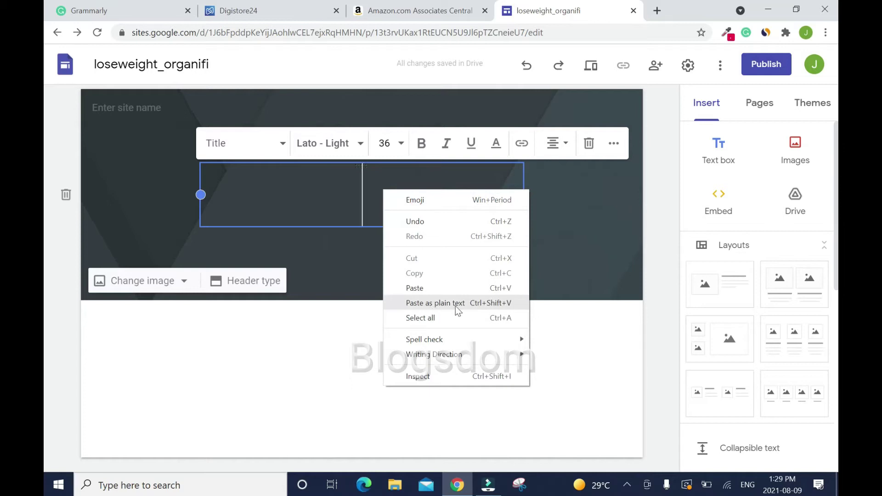
click(422, 305)
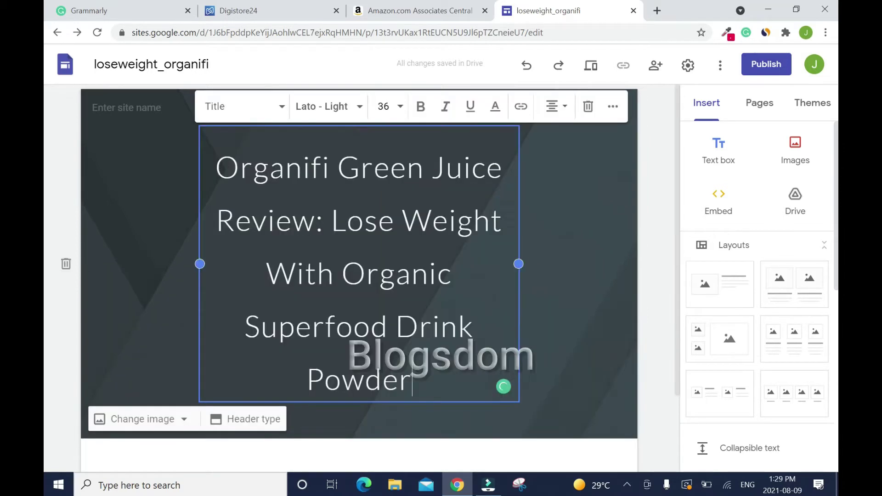
- Restyle the whole page title as Heading in a heavy condensed font, and widen its text box so the title fits on two lines
key(ctrl+a)
click(275, 107)
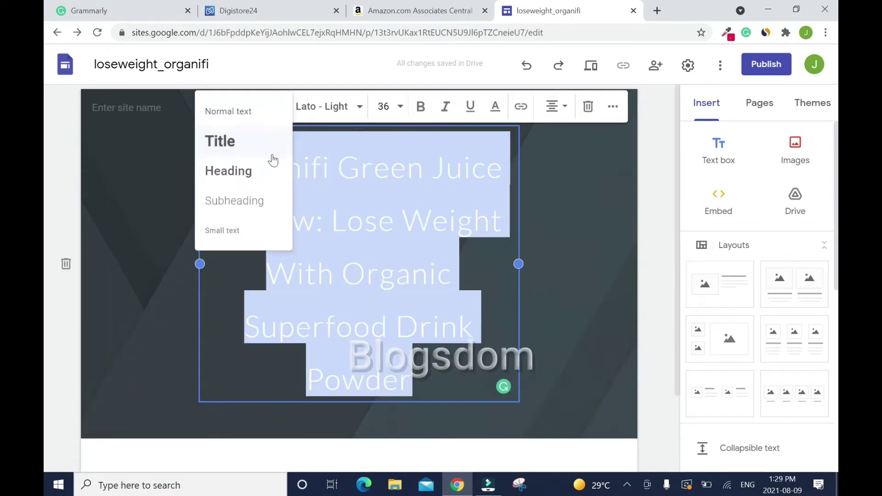
click(256, 174)
click(422, 139)
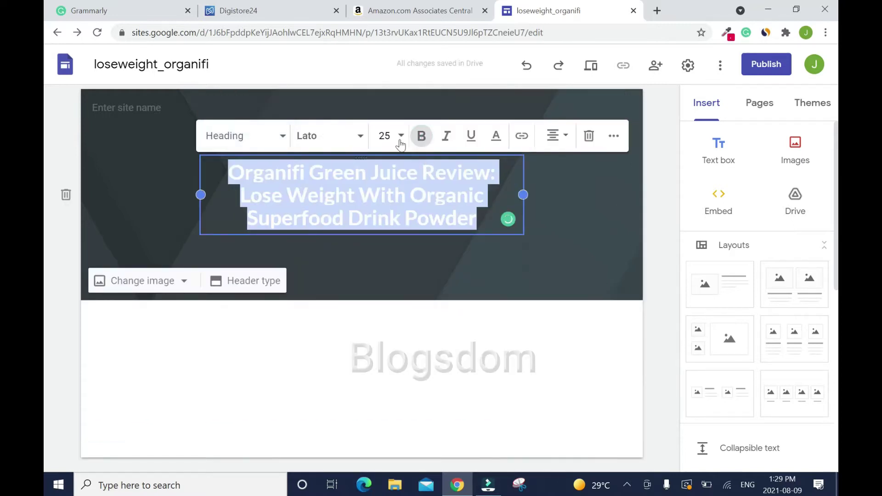
click(422, 137)
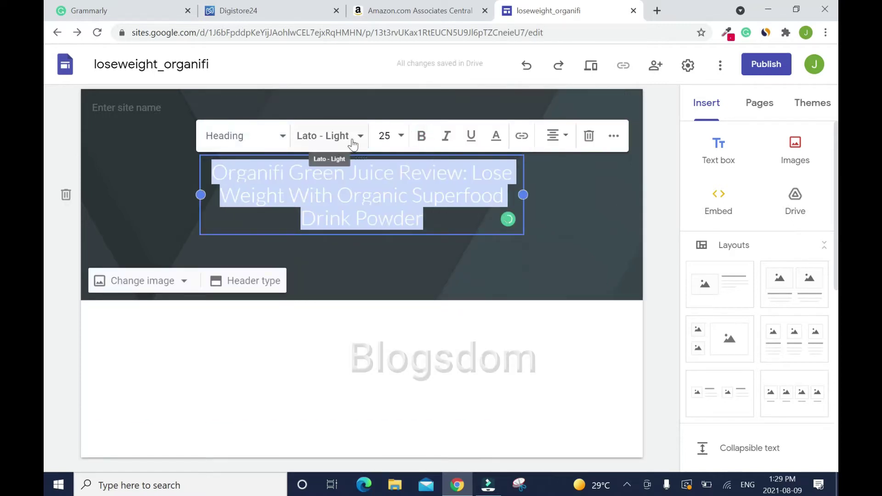
click(329, 136)
click(321, 307)
drag(522, 195, 565, 195)
click(100, 132)
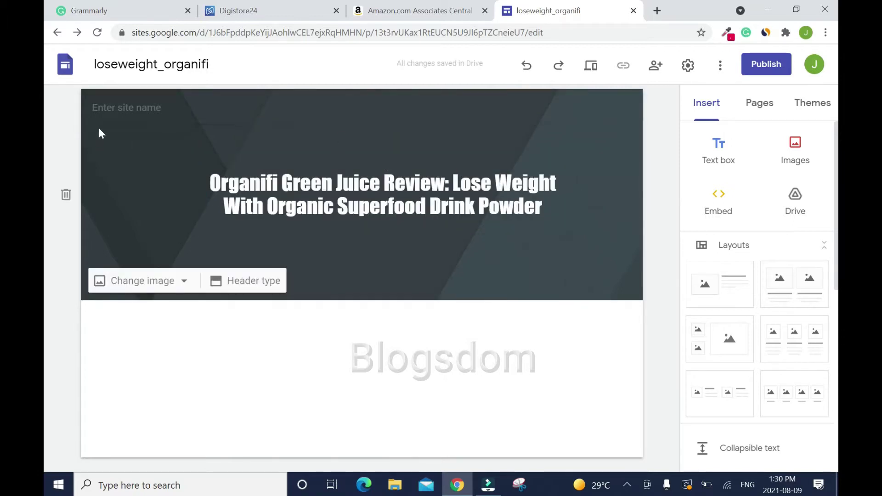
- Start replacing the header background image and search Google images for "weight loss"
click(99, 281)
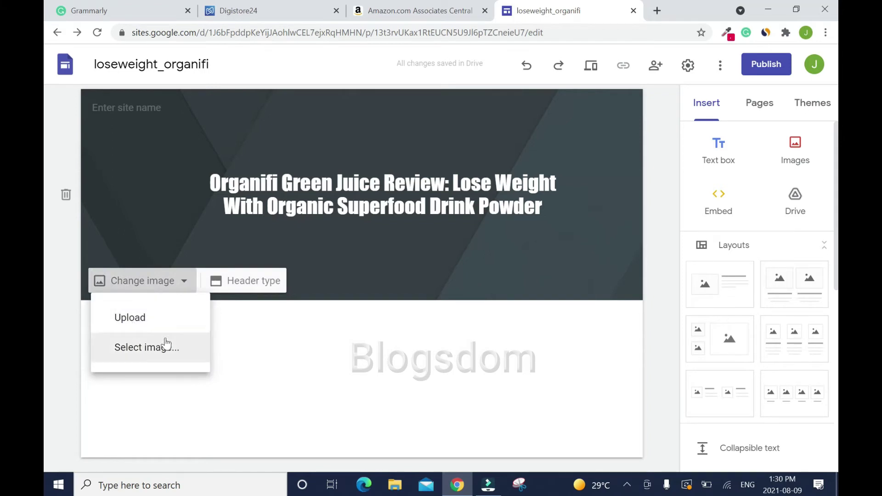
click(140, 360)
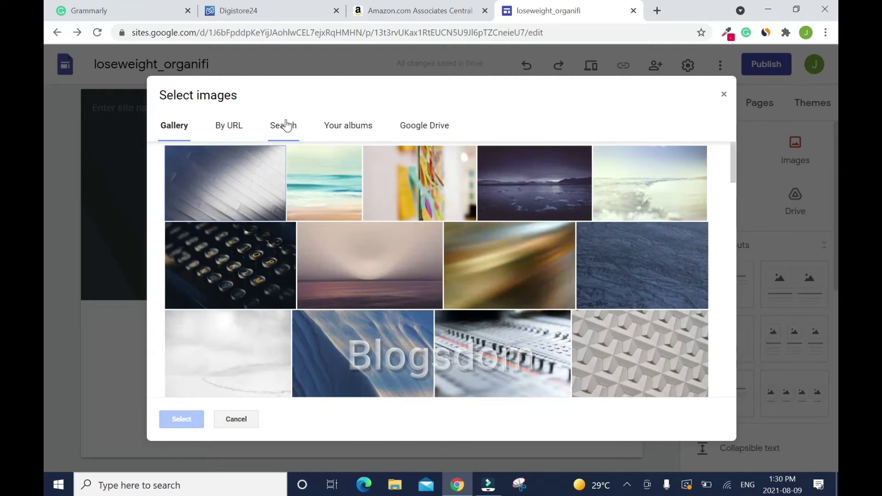
click(285, 125)
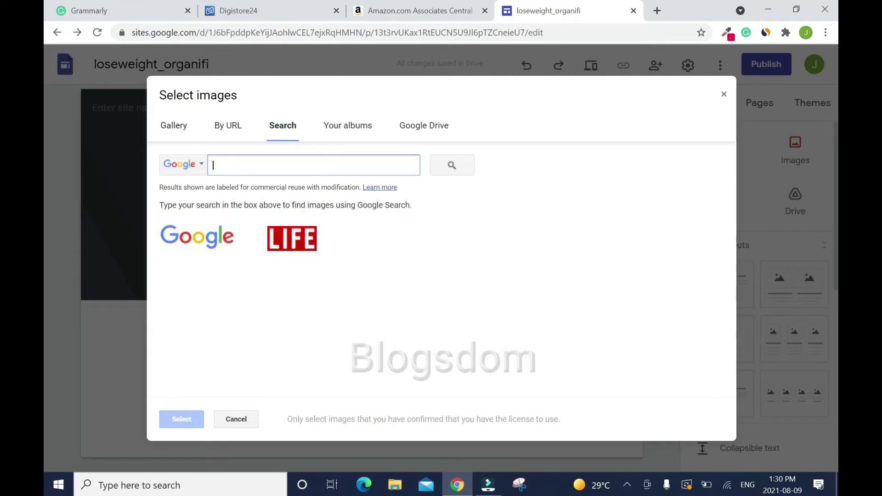
text(weight loss)
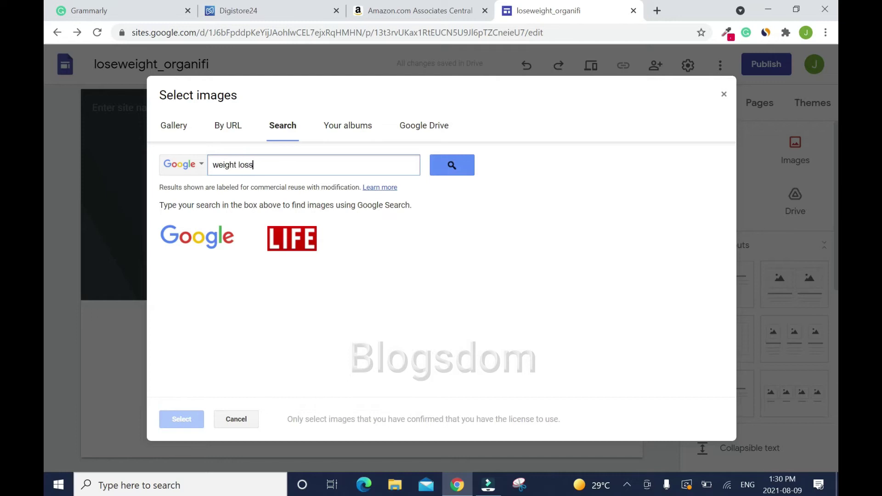
key(Return)
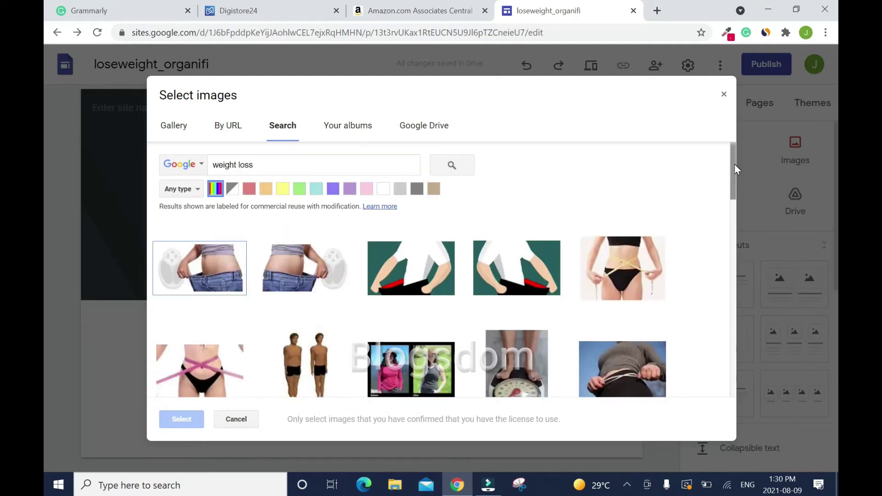
- Check the Organifi product on the Amazon Associates page, and browse the weight loss images for a suitable header picture
click(436, 17)
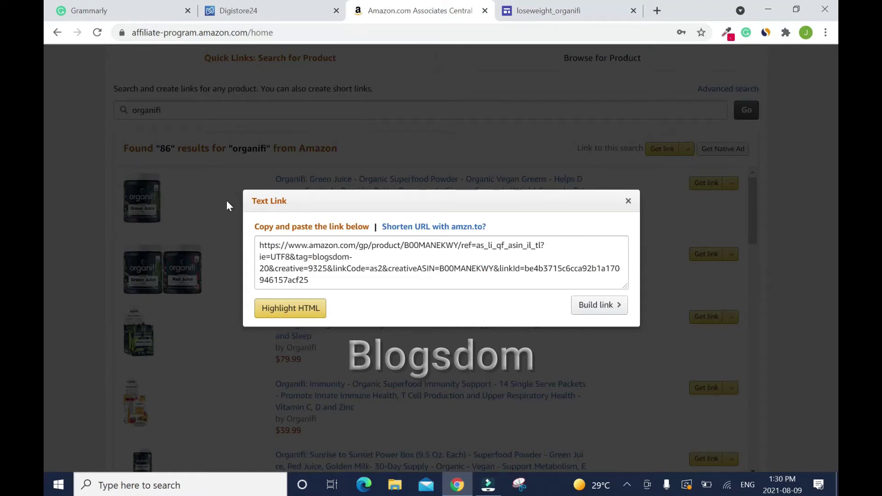
click(547, 11)
drag(734, 167, 714, 134)
- Search for "green juice" images and set the photo of green juice glasses surrounded by leaves and apples as the header background
triple_click(232, 165)
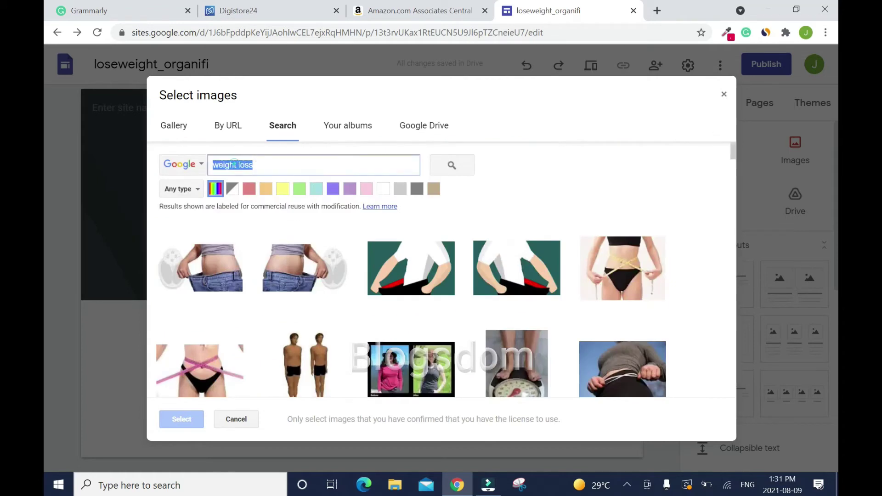
text(green juice)
key(Return)
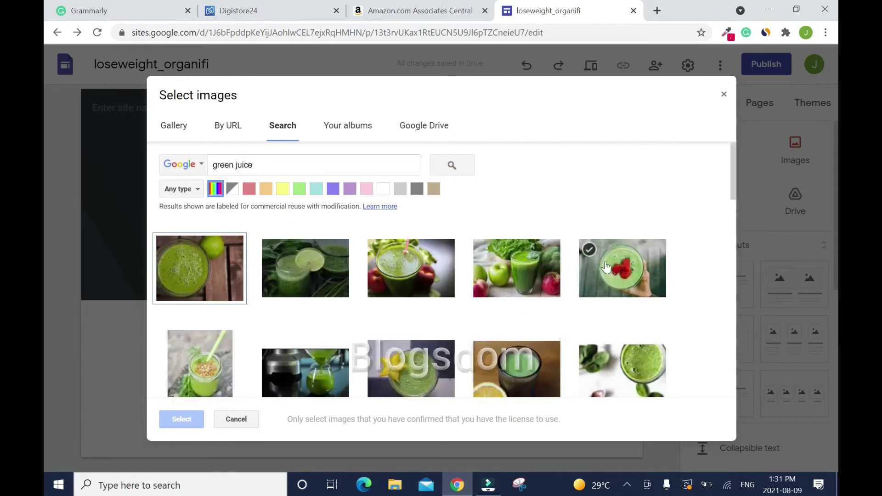
drag(731, 153, 740, 190)
scroll(303, 316, down, 3)
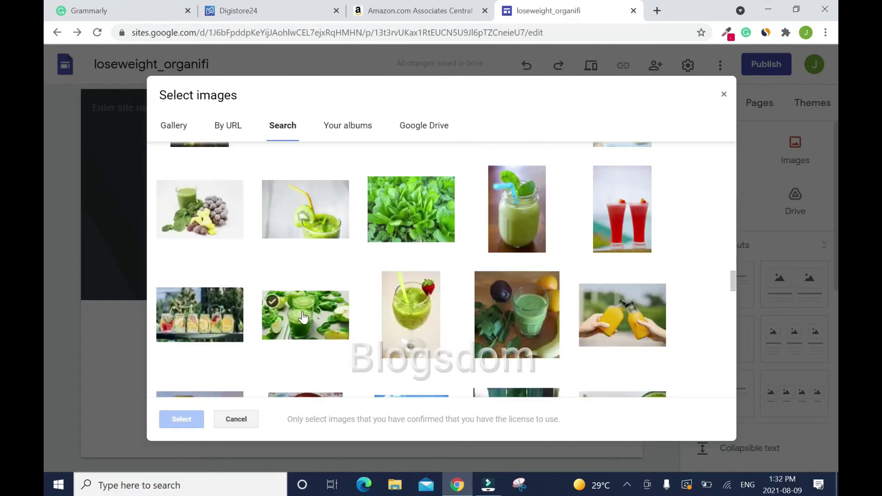
double_click(303, 317)
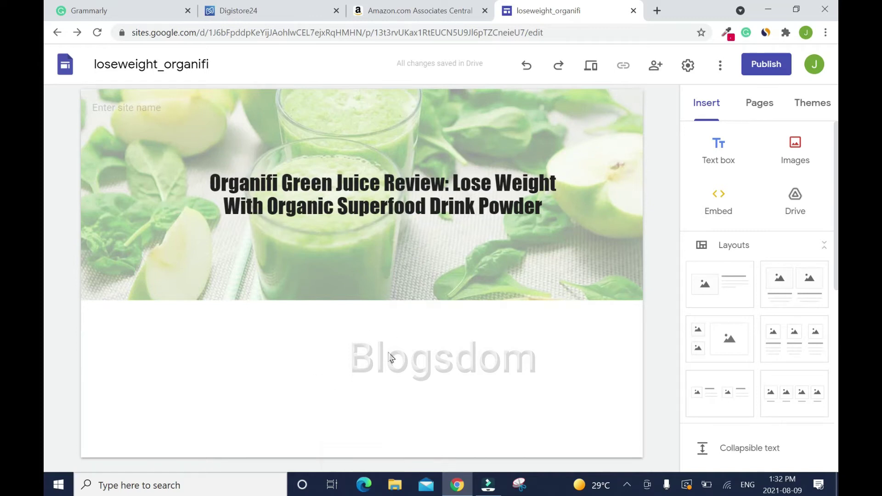
- Insert a text box below the header and paste in the review body from Grammarly, from "What is Organifi Green Juice?" through the conclusion
click(718, 146)
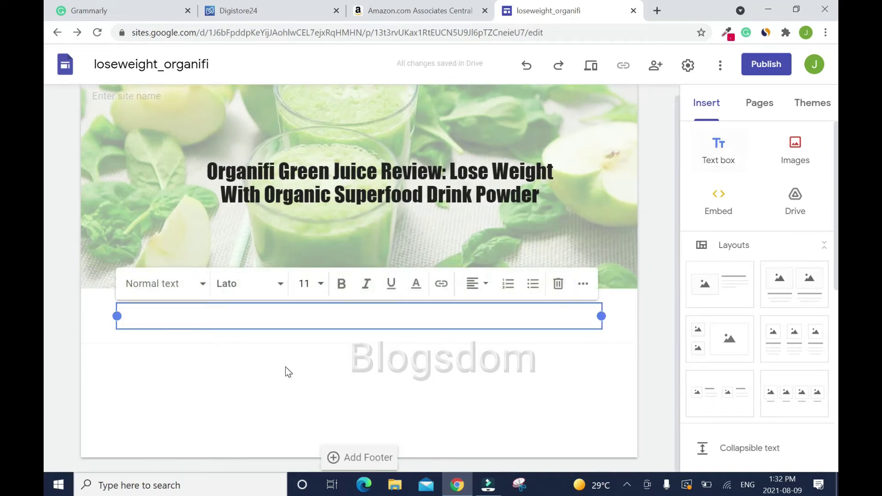
click(114, 10)
drag(99, 228, 348, 369)
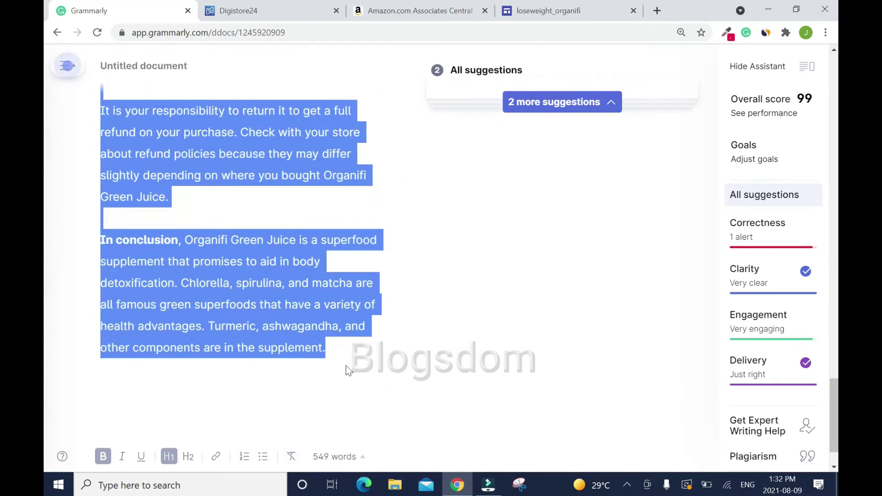
right_click(292, 83)
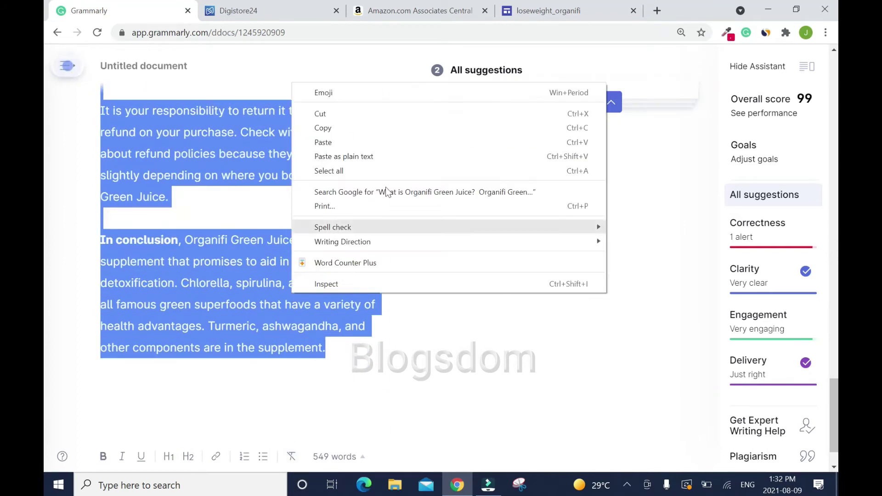
click(348, 126)
click(546, 11)
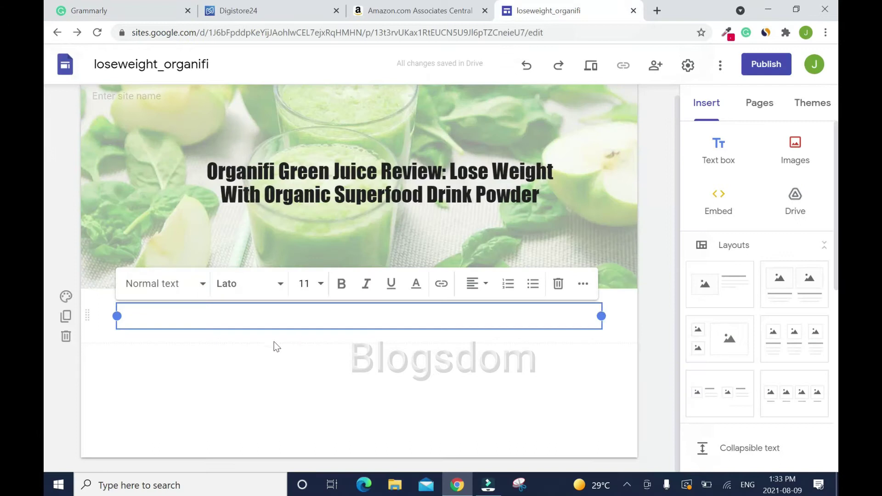
right_click(265, 316)
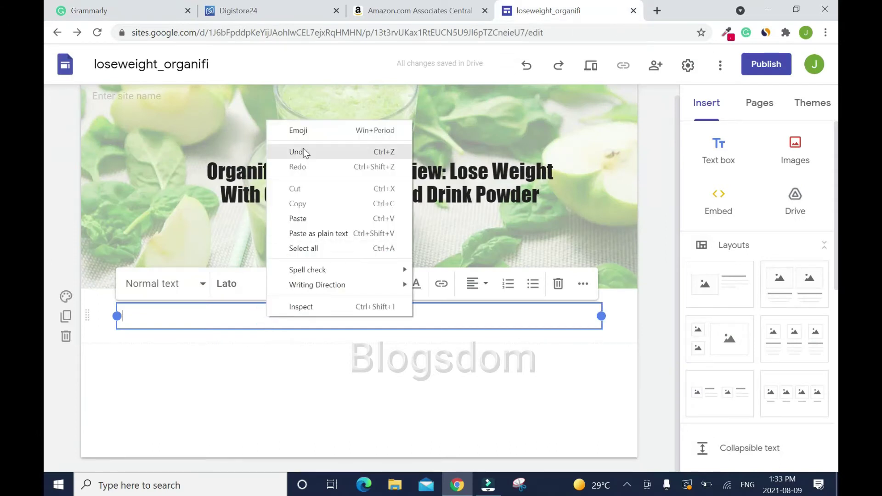
click(322, 217)
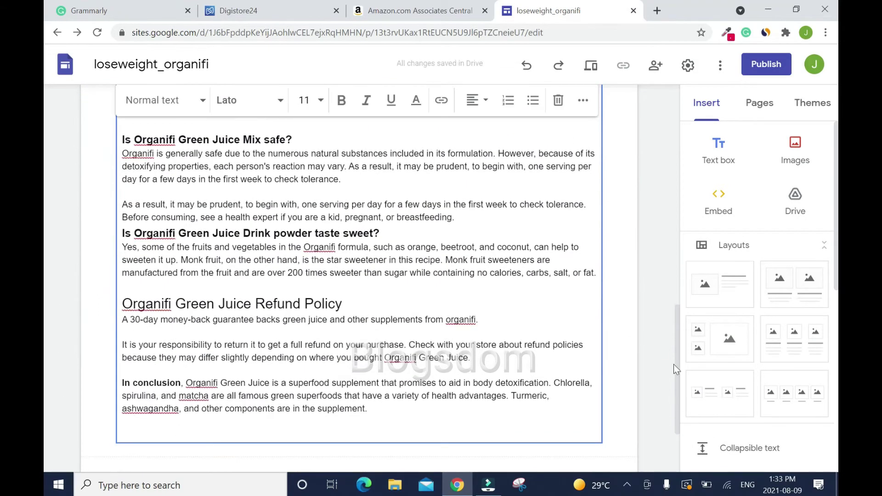
drag(677, 376, 660, 166)
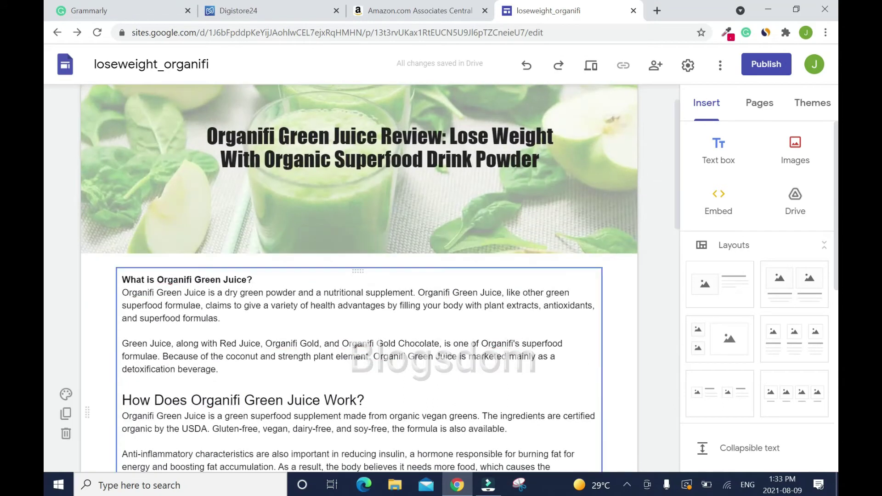
- Format "What is Organifi Green Juice?" as a centred Heading in the Impact font with a blank line below it
click(265, 279)
key(Return)
drag(252, 279, 122, 279)
click(199, 251)
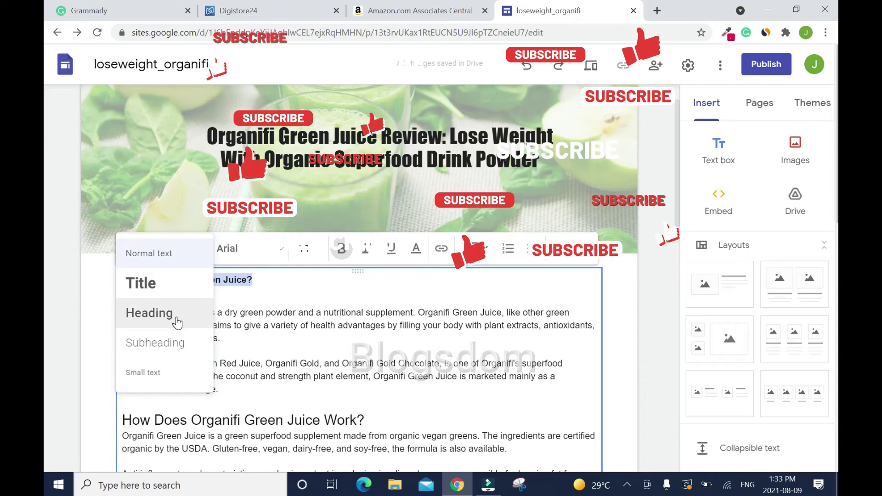
click(149, 312)
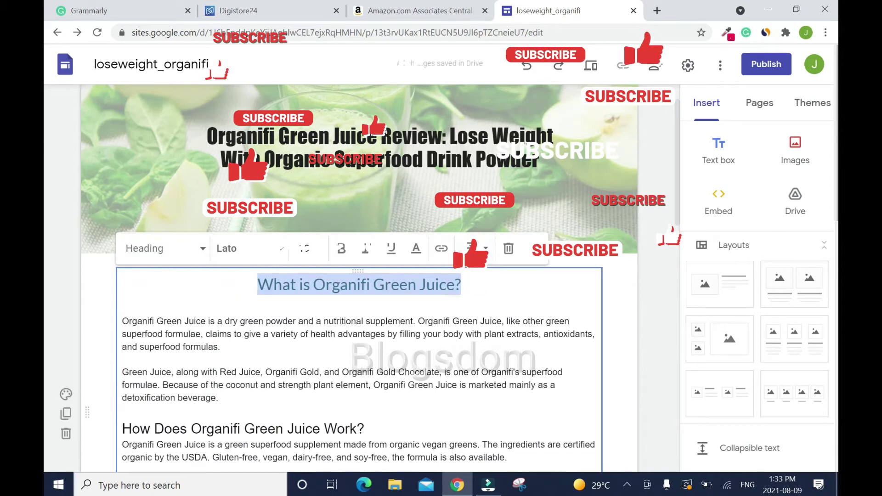
click(275, 248)
click(270, 418)
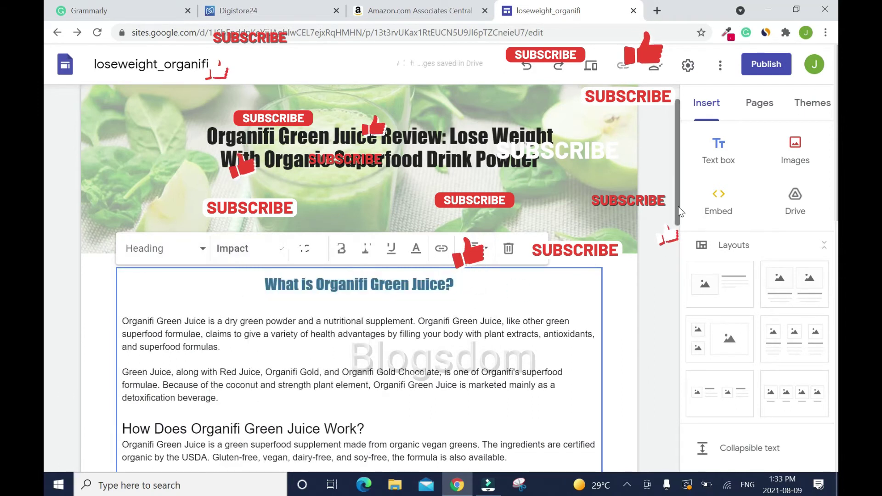
- Format "How Does Organifi Green Juice Work?" as a bold, centred Subheading with a blank line below it
drag(677, 205, 661, 252)
drag(364, 298, 122, 298)
click(473, 118)
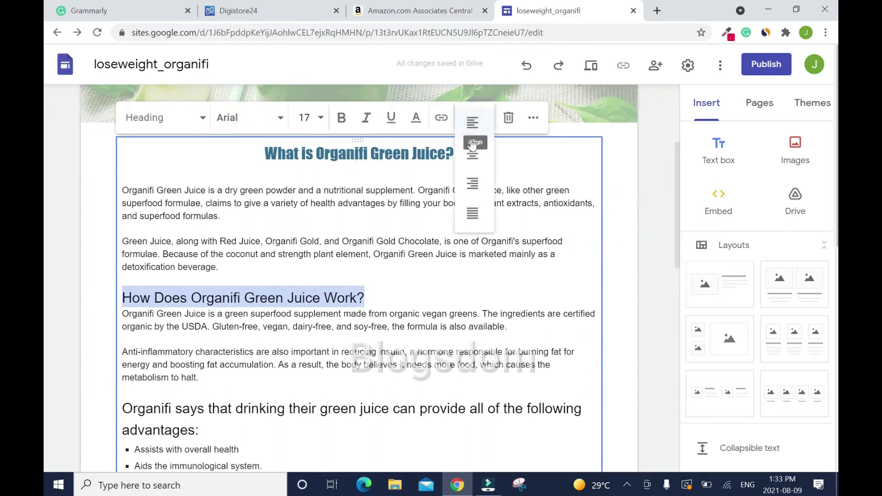
click(473, 149)
click(160, 118)
click(154, 211)
drag(480, 293, 123, 279)
click(342, 118)
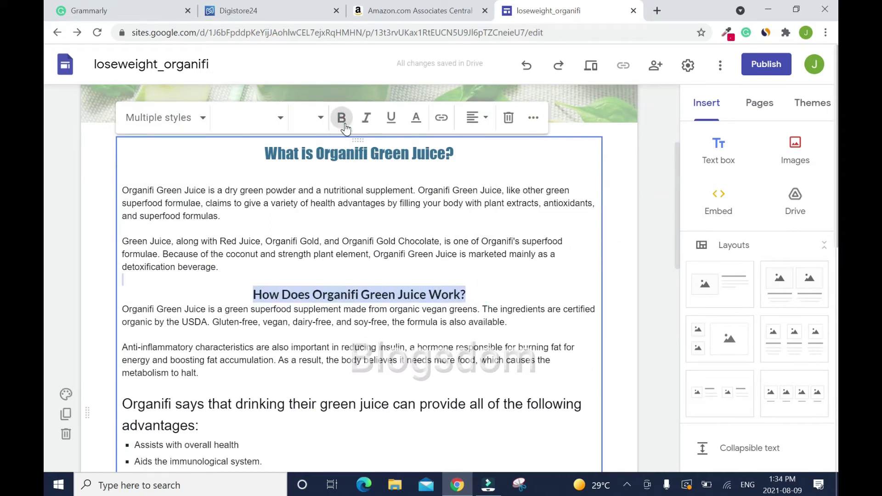
click(536, 275)
key(Down)
key(Return)
scroll(683, 221, down, 2)
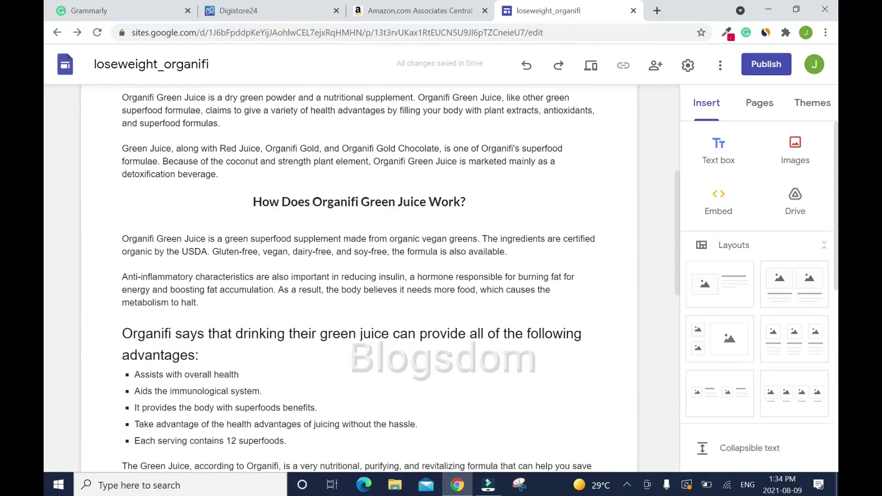
scroll(665, 205, up, 2)
click(392, 157)
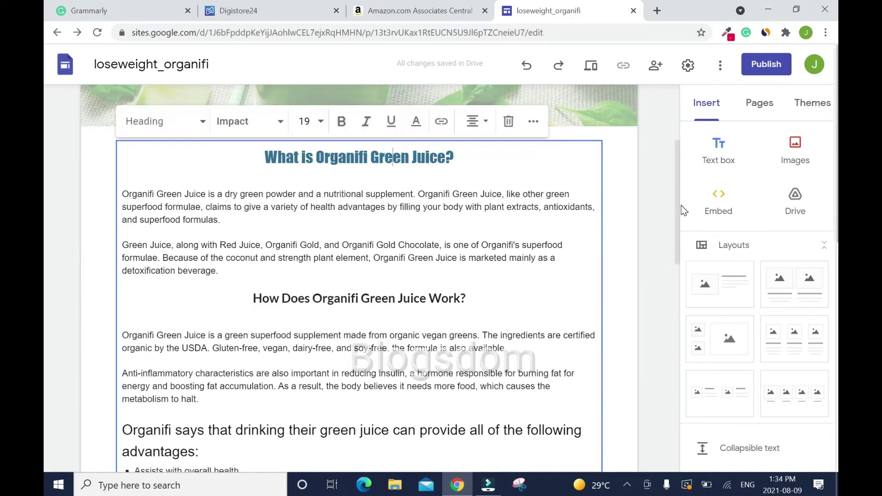
- Format "Organifi says that drinking their green juice…" as a bold, centred Subheading with a blank line below, and break it after "green juice"
scroll(684, 210, down, 3)
drag(200, 329, 122, 307)
click(195, 101)
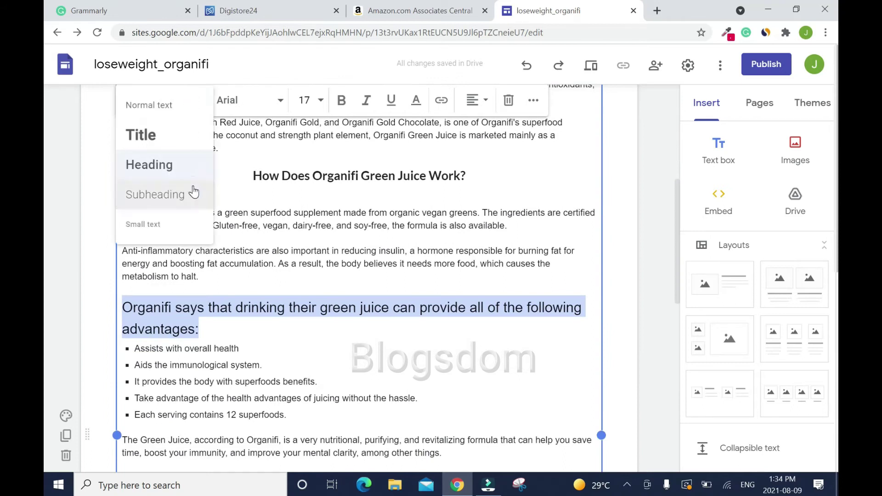
click(155, 194)
click(337, 102)
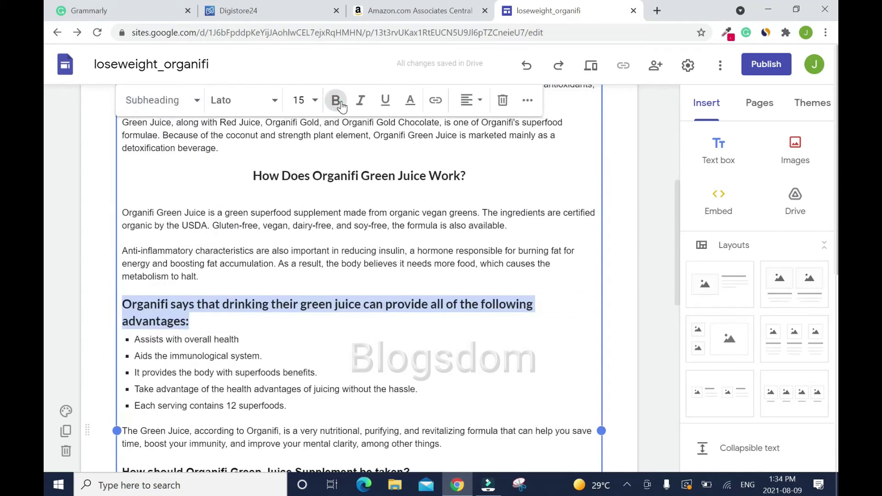
click(471, 100)
click(465, 138)
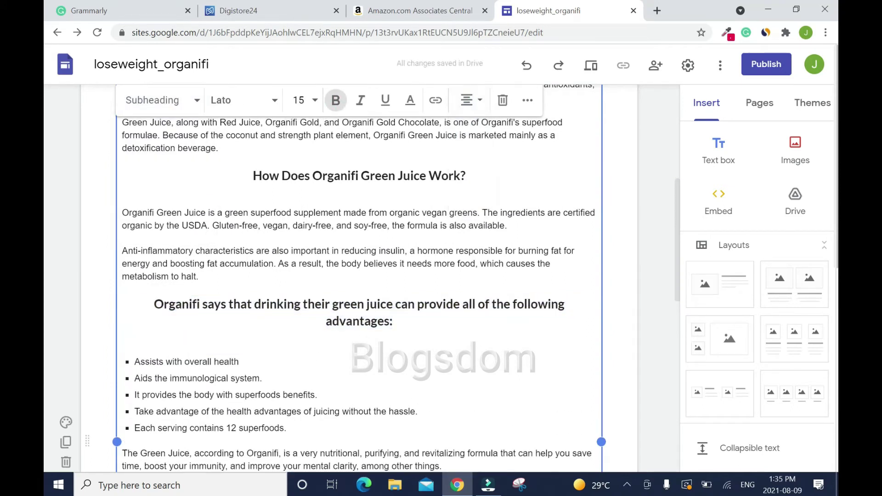
click(394, 304)
key(shift+Return)
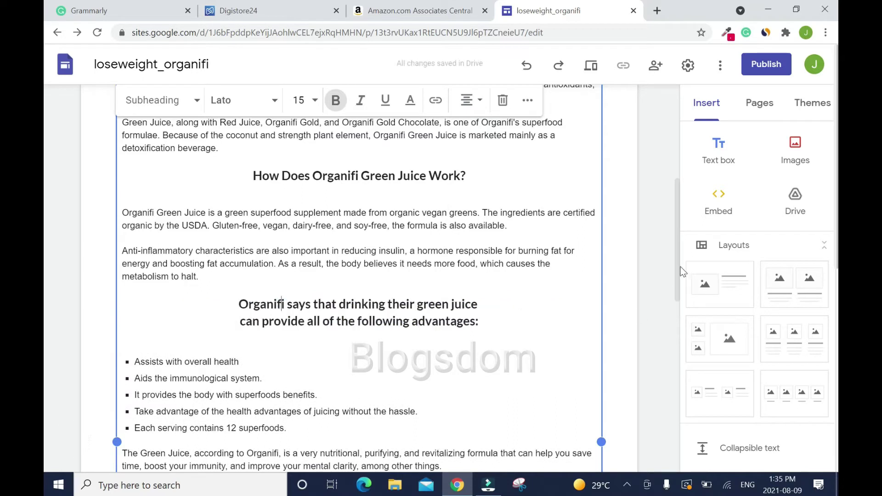
- Format "How should Organifi Green Juice Supplement be taken?" as a Subheading and set its font size to 14
scroll(358, 275, down, 4)
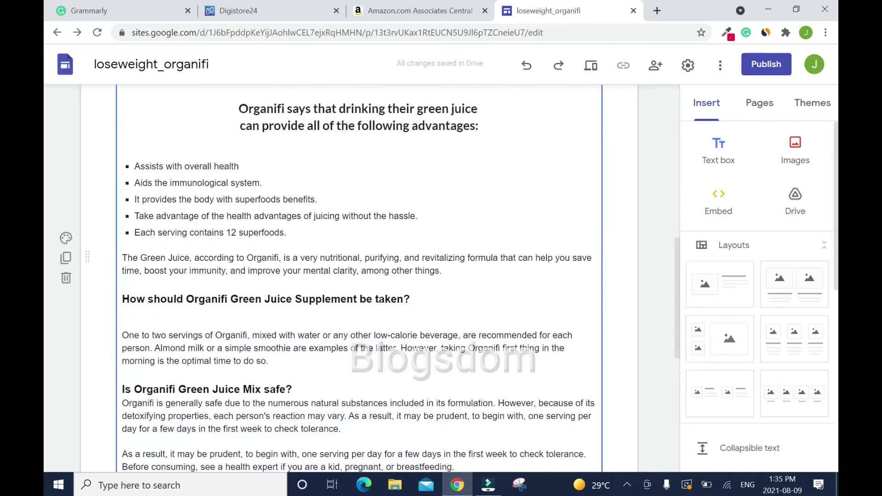
triple_click(267, 299)
click(173, 100)
click(177, 192)
click(311, 100)
click(311, 100)
click(312, 101)
click(299, 287)
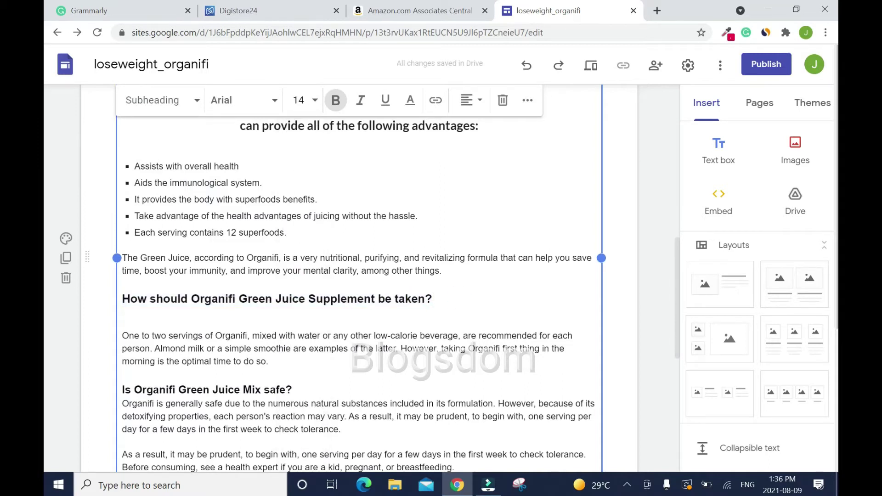
- Format "Is Organifi Green Juice Mix safe?" as a bold, centred Subheading with a blank line below it
scroll(677, 274, down, 4)
click(294, 205)
key(Return)
drag(294, 205, 122, 205)
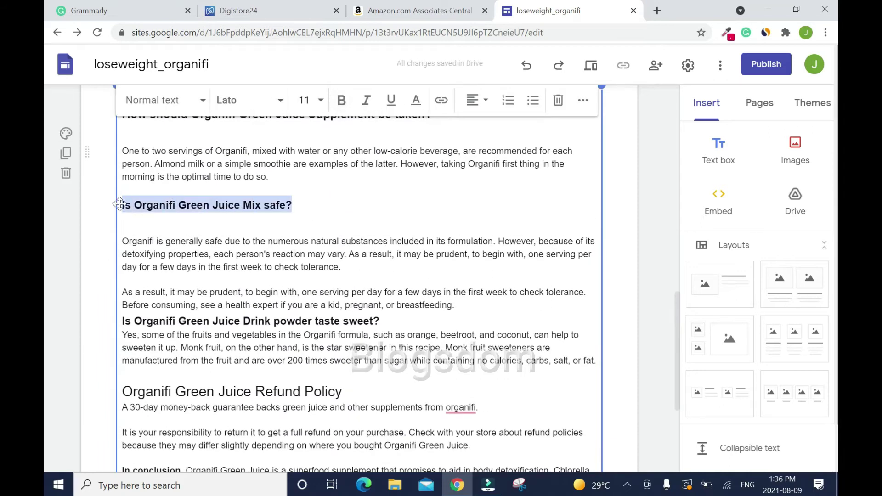
click(466, 100)
click(466, 132)
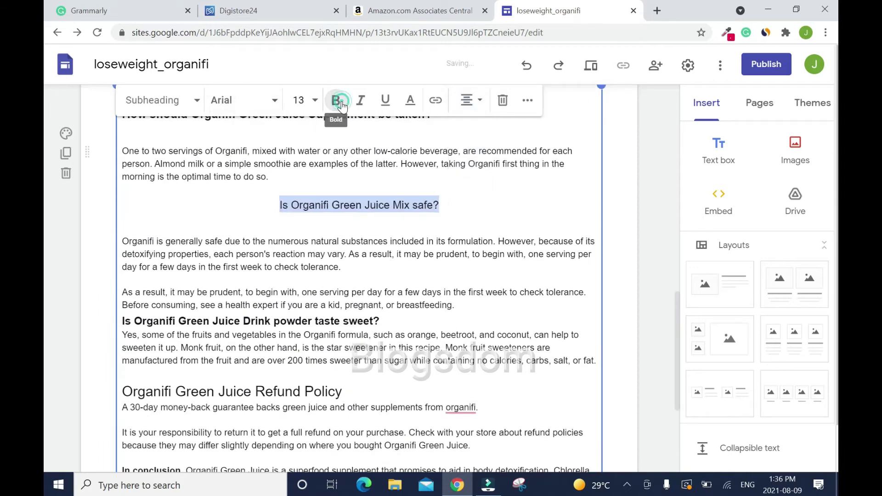
- Centre the "How should Organifi Green Juice Supplement be taken?" heading
scroll(680, 322, up, 4)
triple_click(321, 308)
click(473, 100)
click(473, 132)
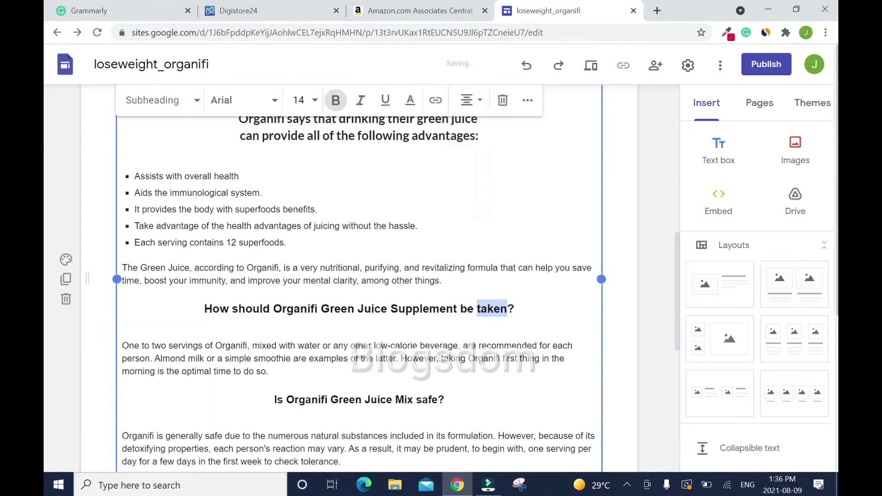
click(551, 330)
- Set off "Is Organifi Green Juice Drink powder taste sweet?" with blank lines above and below, and centre it
scroll(676, 360, down, 4)
click(379, 354)
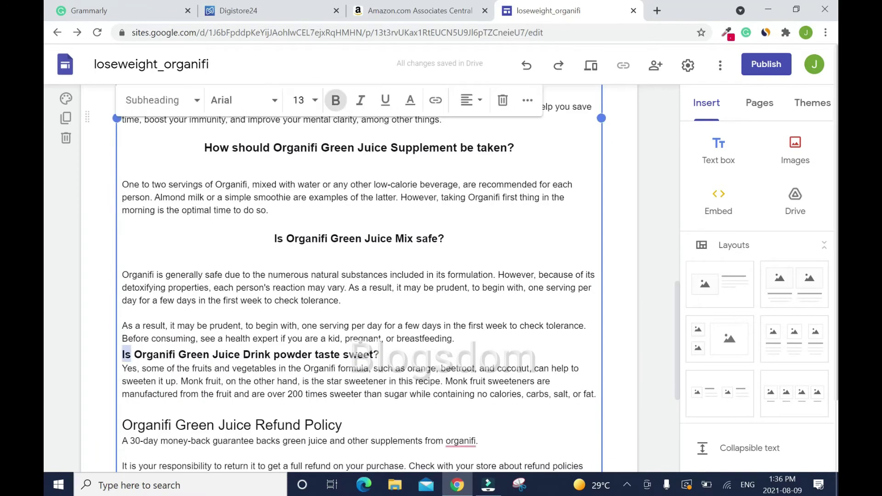
key(Return)
click(123, 363)
key(Return)
drag(379, 367, 121, 367)
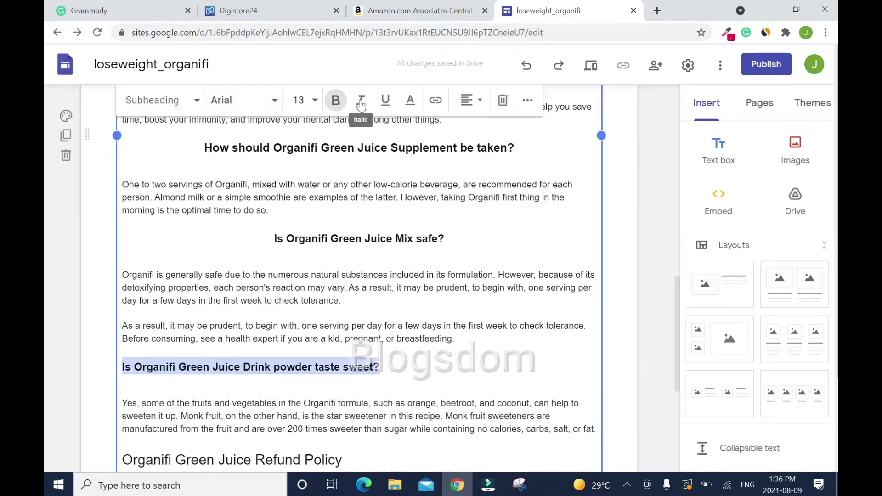
click(472, 100)
click(478, 132)
- Format "Organifi Green Juice Refund Policy" as a bold, centred Subheading with a blank line below, and correct "organifi" underneath to "Organifi"
scroll(677, 368, down, 4)
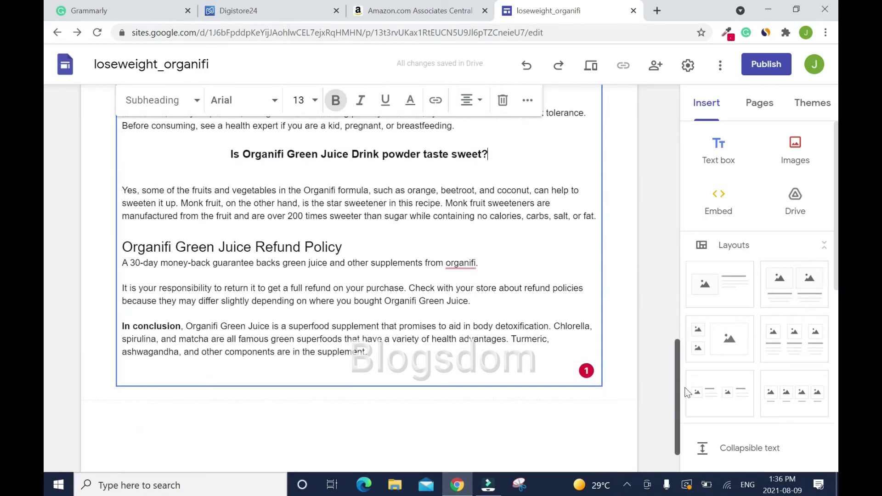
triple_click(331, 247)
click(202, 100)
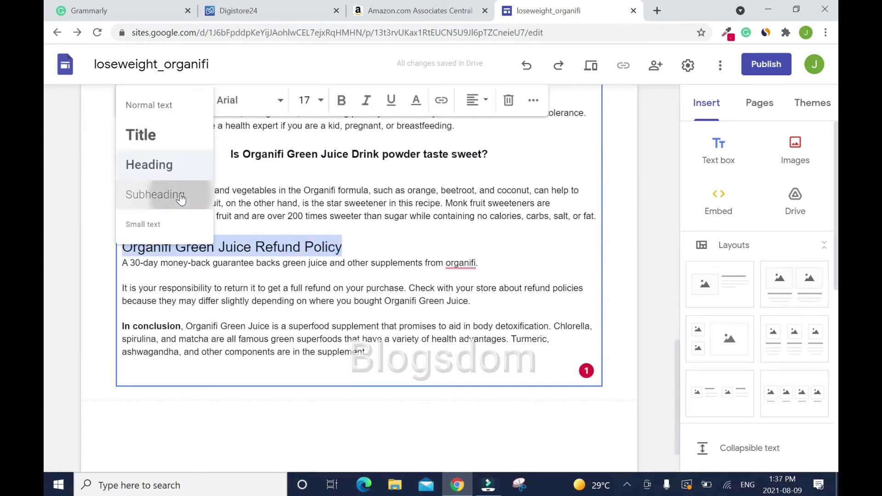
click(177, 194)
click(336, 100)
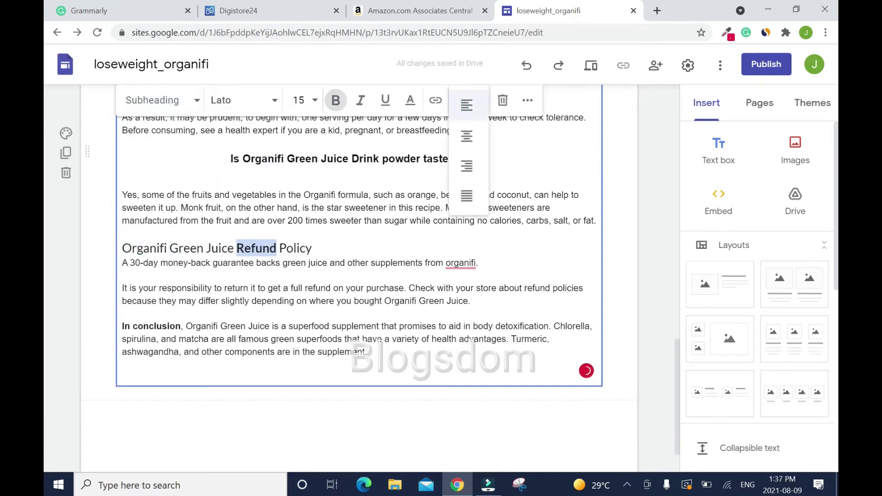
click(343, 101)
click(473, 100)
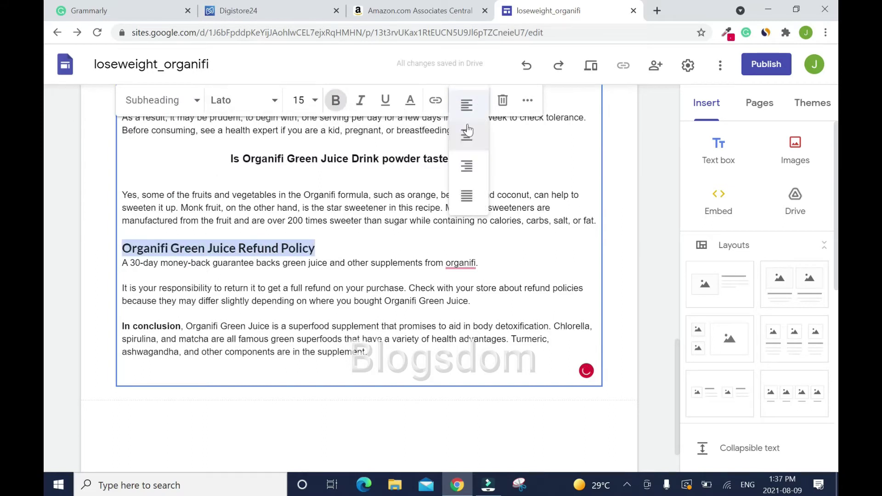
click(478, 132)
key(End)
key(Return)
click(460, 284)
click(522, 322)
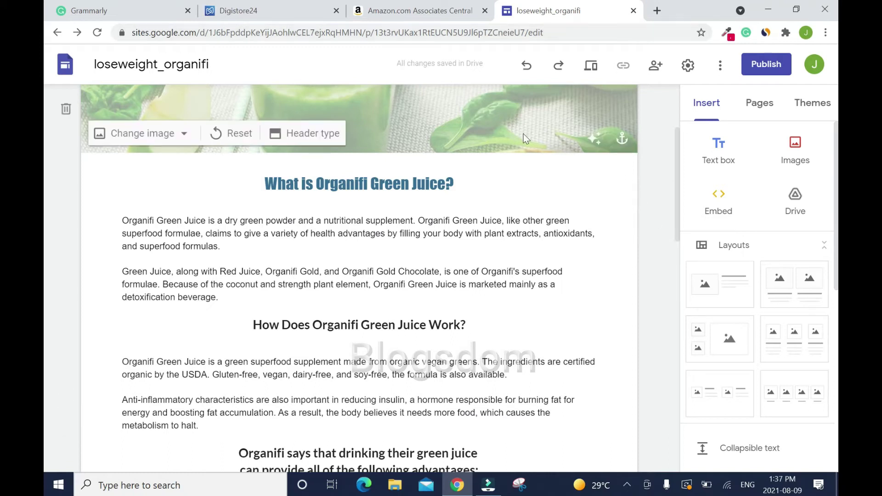
click(252, 11)
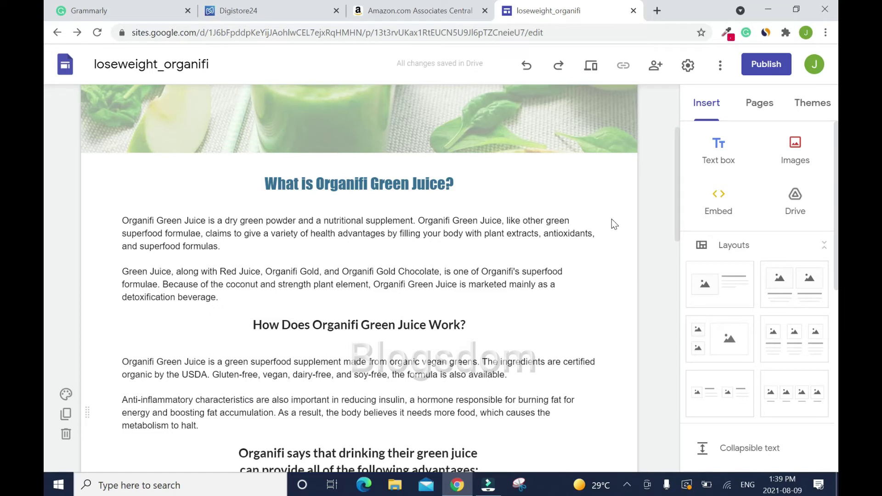
click(421, 2)
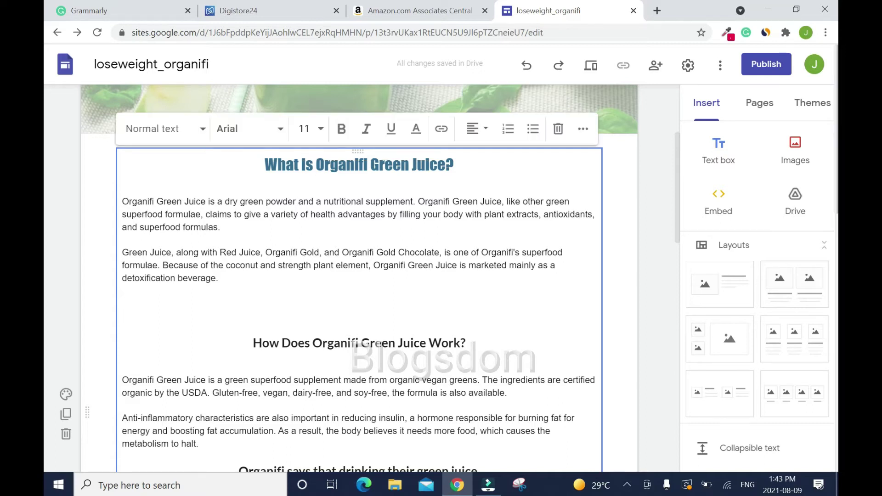
text(Organifi Green Juice:)
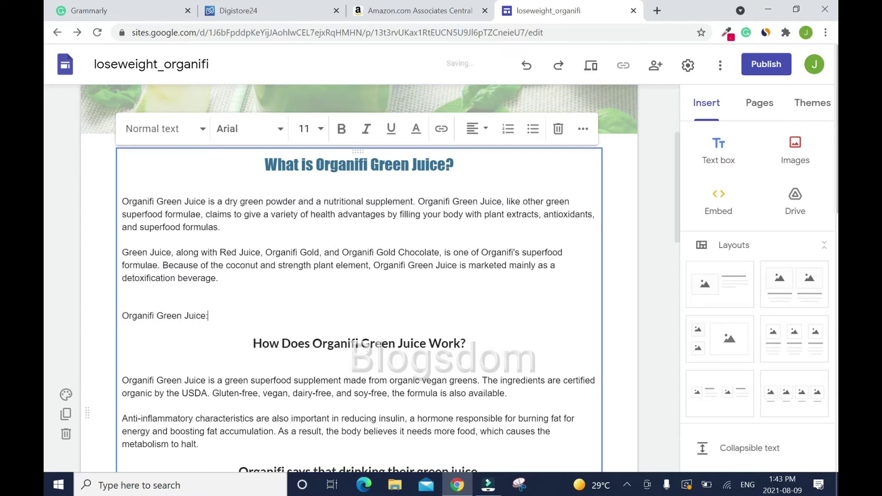
click(414, 11)
click(410, 229)
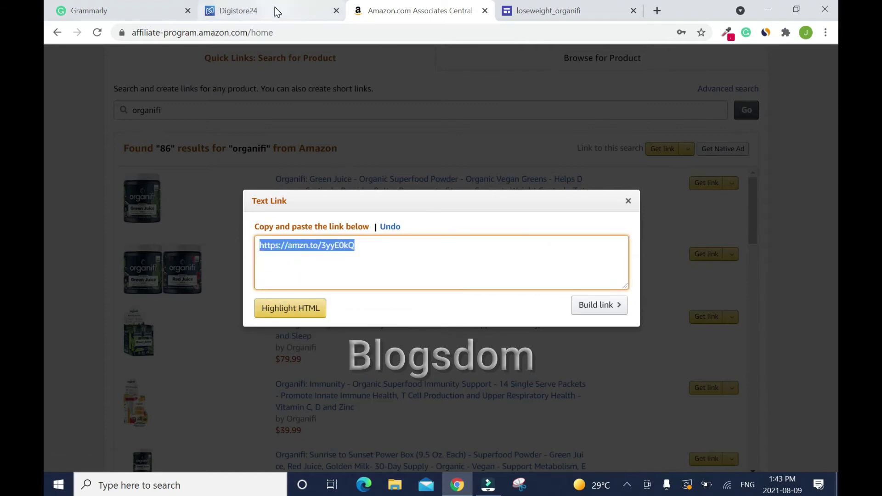
click(528, 16)
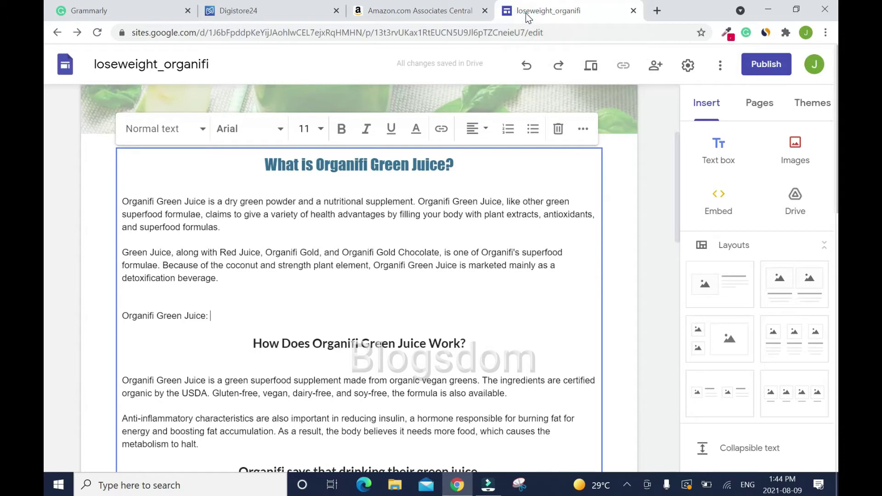
text(https://amzn.to/3yyE0kQ)
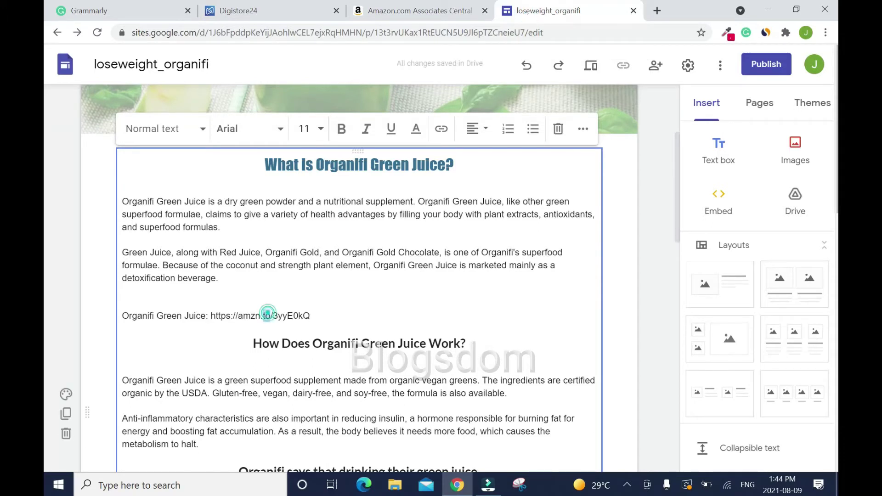
- Centre the affiliate link line, make it bold at size 14, turn the URL into a hyperlink and add a blank line below
triple_click(268, 315)
click(477, 129)
click(478, 163)
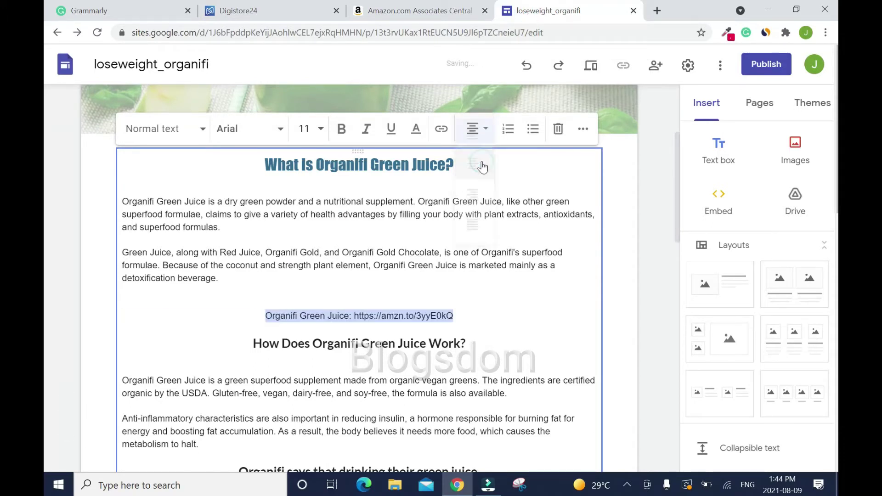
click(341, 129)
click(304, 129)
click(315, 317)
key(End)
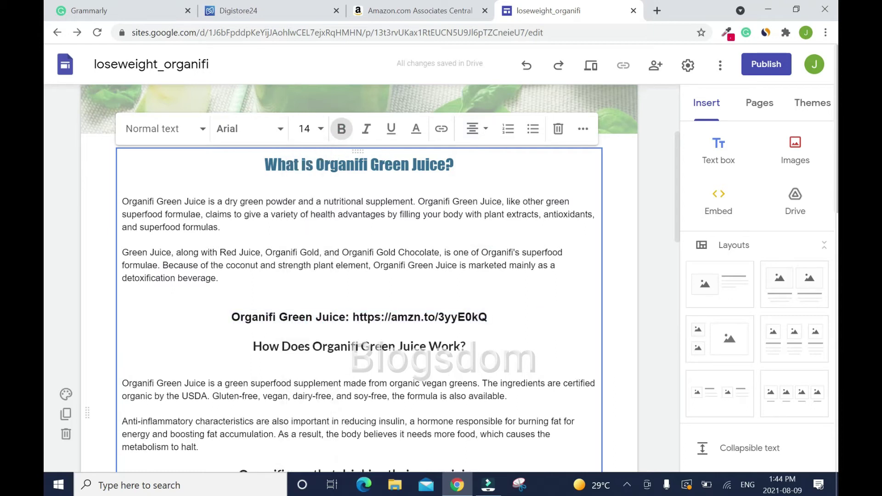
key(Return)
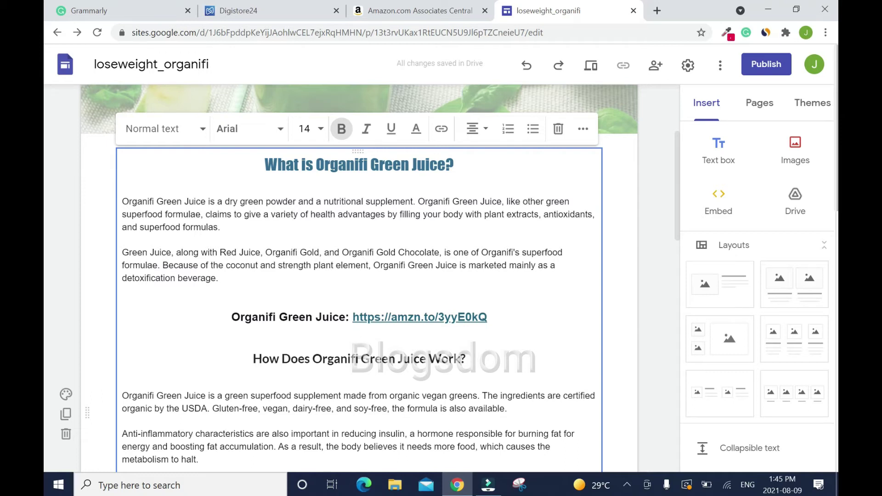
- Copy the bold "Organifi Green Juice:" affiliate link line and paste it at the end of the article, below the conclusion paragraph
drag(498, 309, 122, 303)
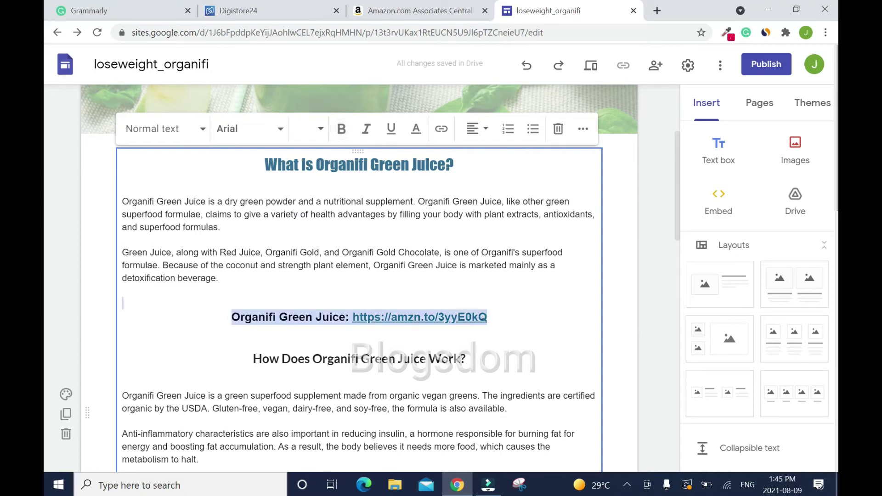
right_click(281, 107)
click(344, 153)
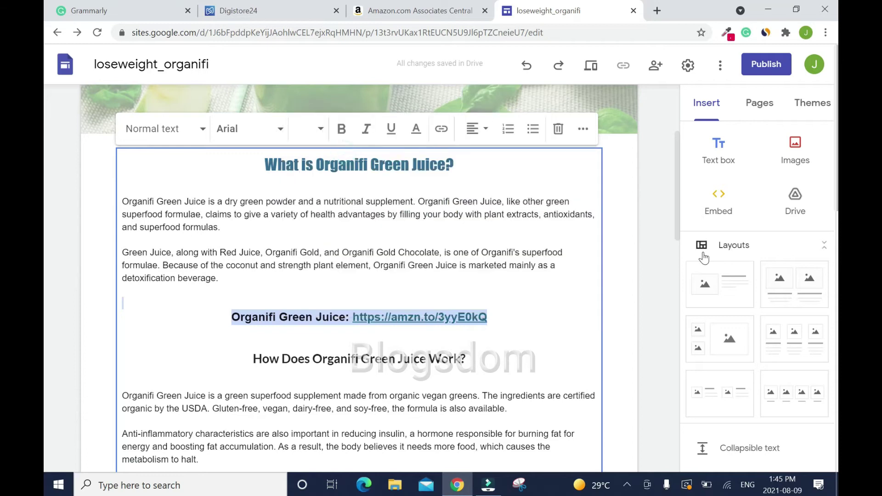
drag(674, 203, 676, 440)
click(382, 310)
key(Return)
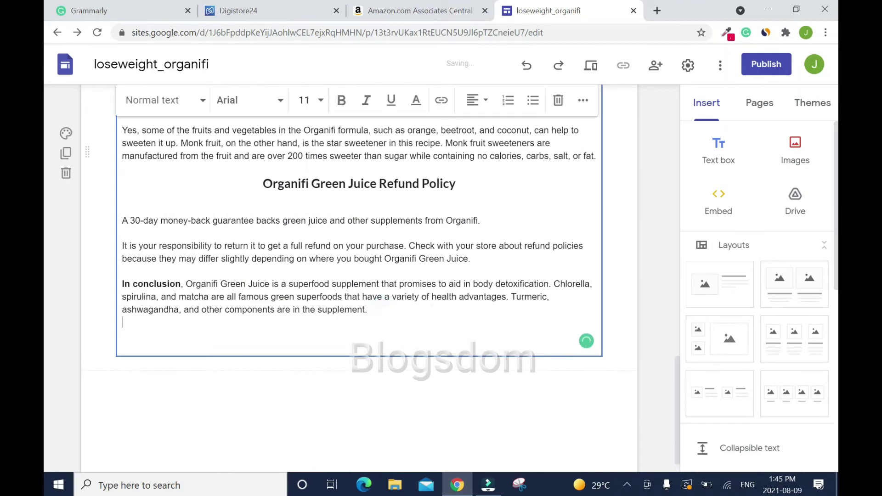
key(Return)
key(ctrl+v)
- Paste the affiliate link line above the "Is Organifi Green Juice Mix safe?" heading, with blank space around it
drag(671, 381, 685, 305)
click(326, 240)
key(Return)
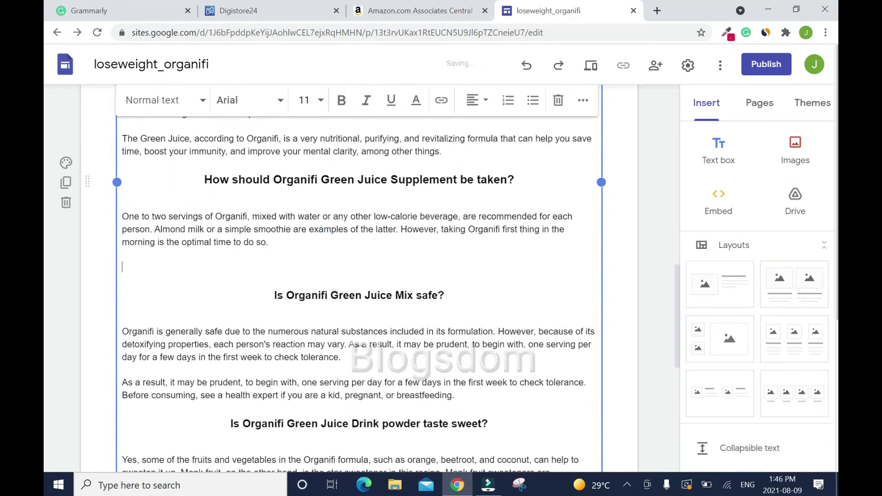
key(ctrl+v)
key(Return)
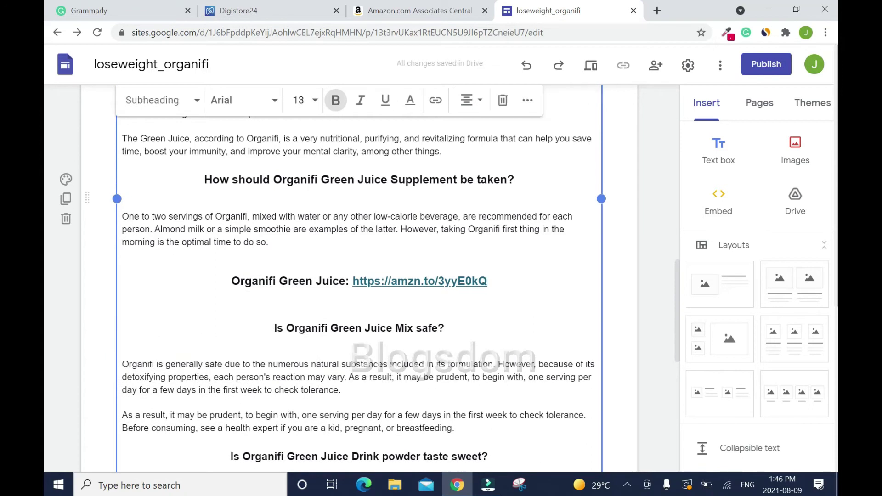
- Preview the whole page in the large-screen, tablet and phone layouts, and return to the editor
click(592, 66)
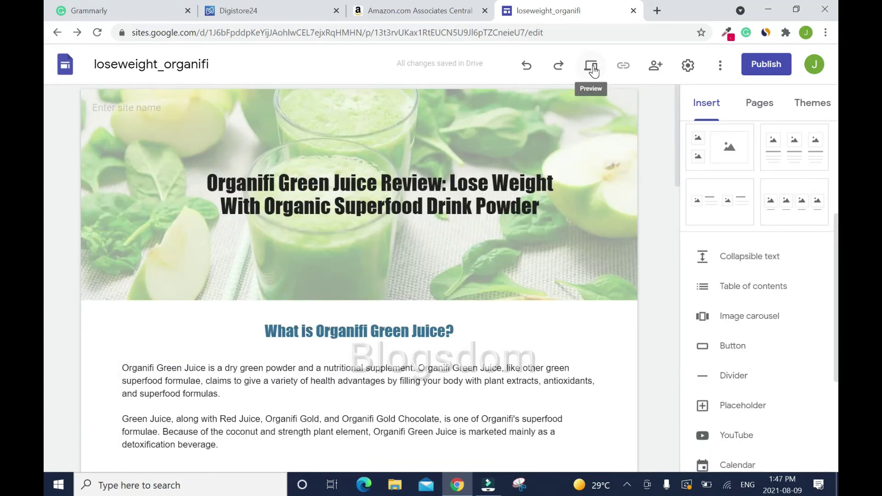
scroll(45, 198, down, 2)
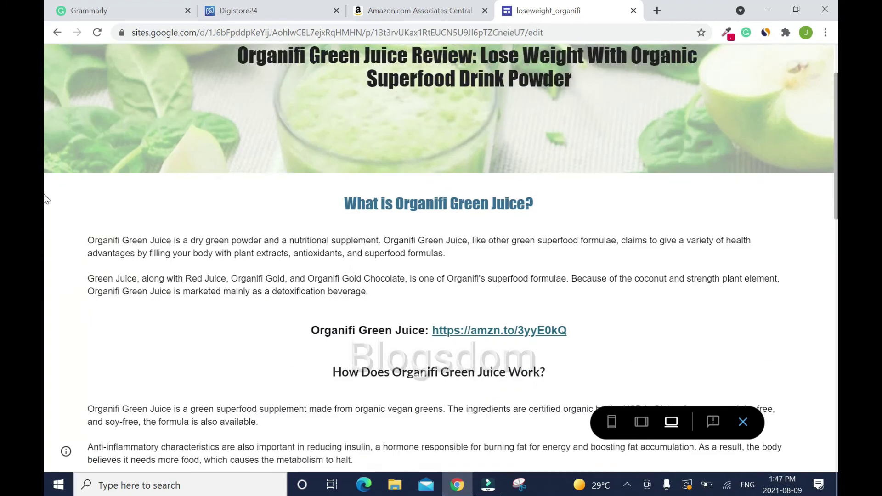
scroll(45, 199, down, 15)
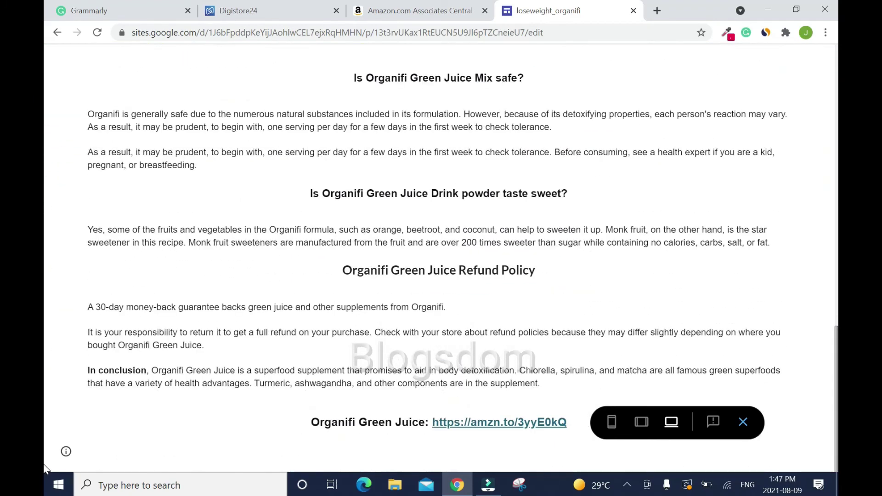
click(641, 421)
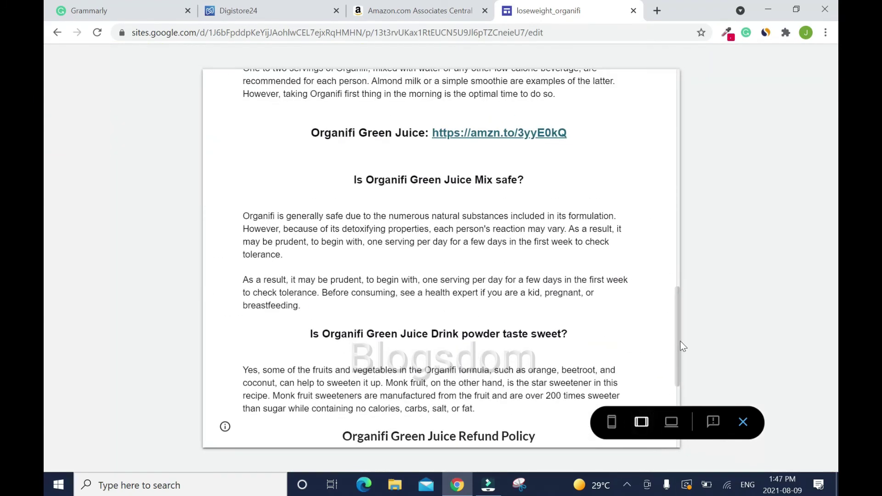
drag(677, 343, 697, 415)
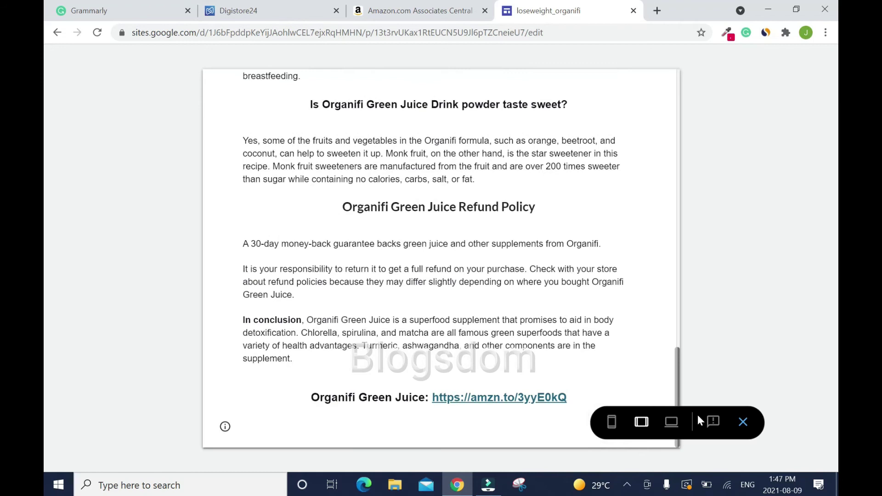
click(611, 421)
drag(551, 299, 559, 101)
click(743, 421)
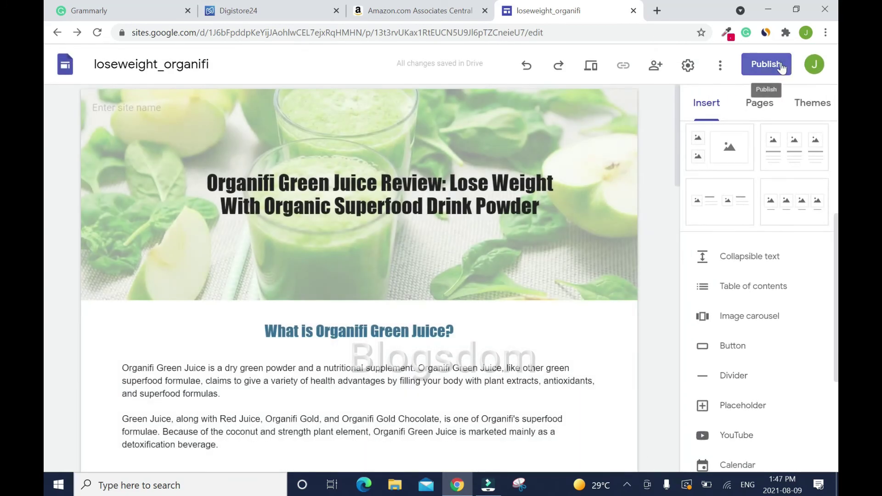
- Publish the site to the web at the address loseweightorganifi, viewable by anyone
click(780, 65)
drag(246, 203, 428, 203)
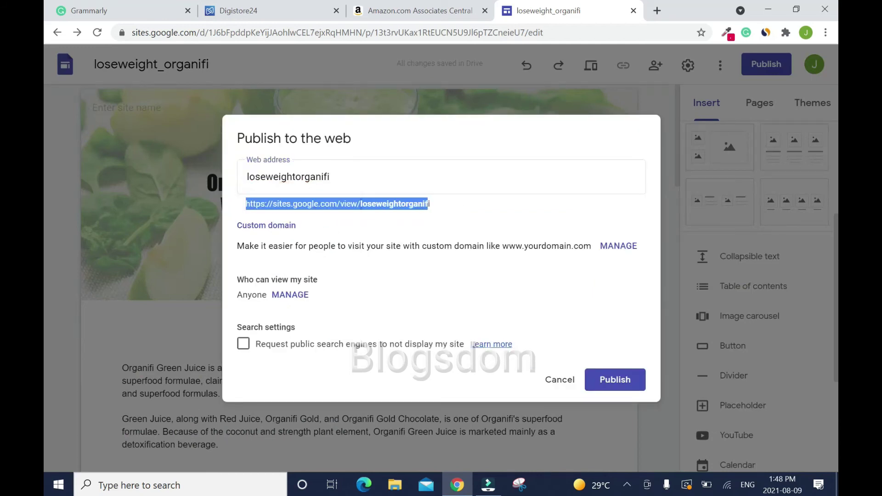
click(631, 379)
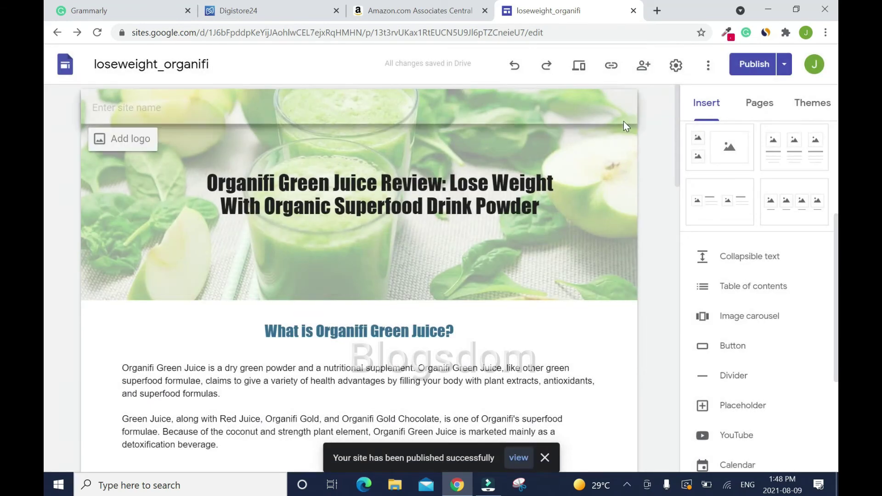
- Copy the published site link and open it in an Incognito window without the "/home" ending
click(615, 68)
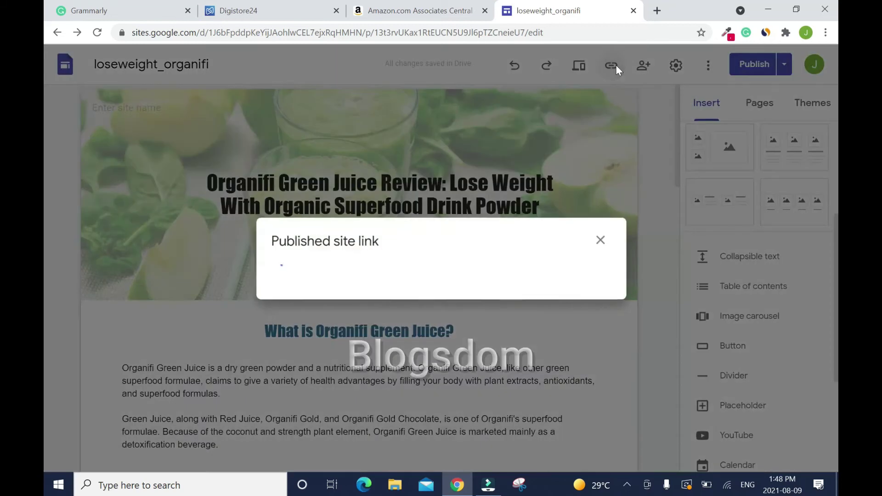
key(ctrl+t)
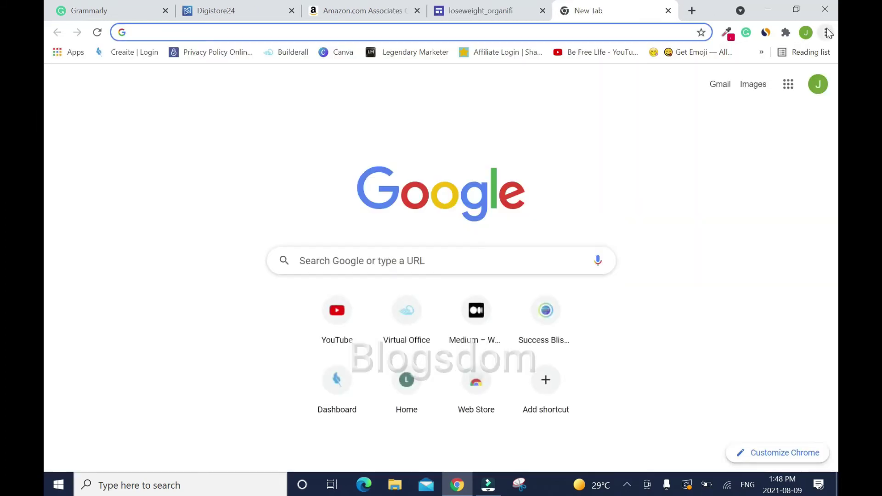
click(825, 32)
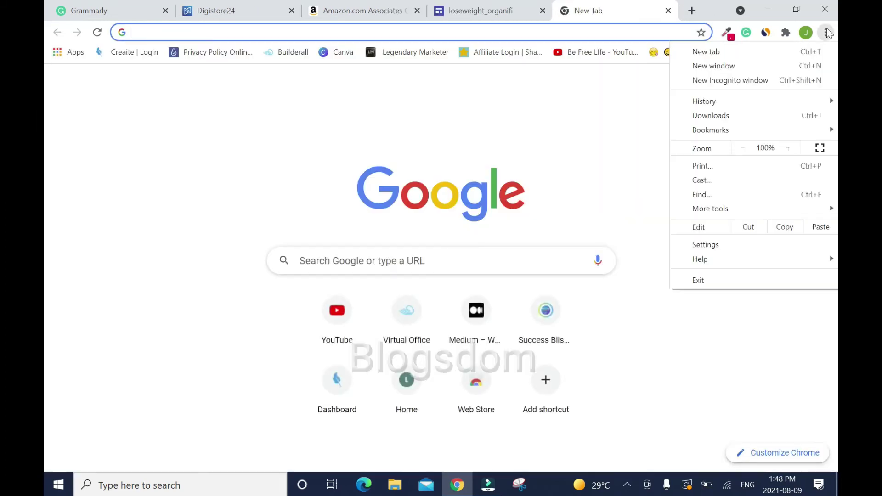
click(769, 79)
key(ctrl+v)
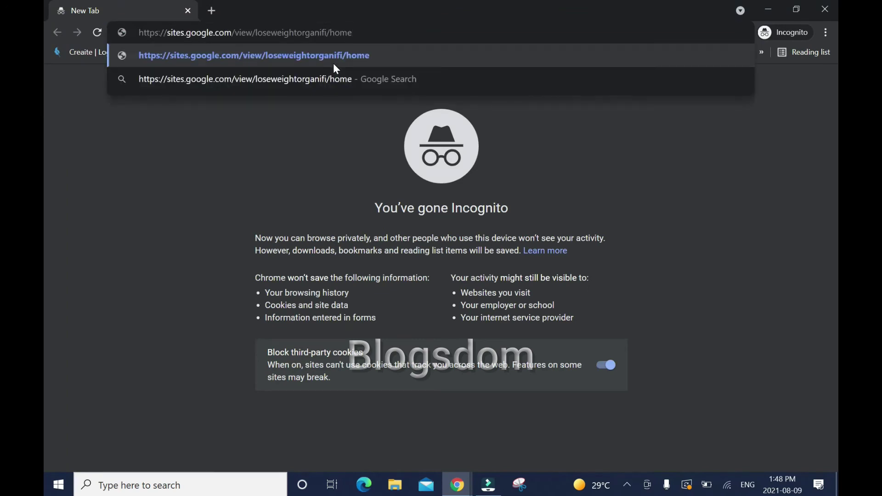
key(BackSpace)
key(BackSpace)
key(BackSpace)
key(BackSpace)
key(BackSpace)
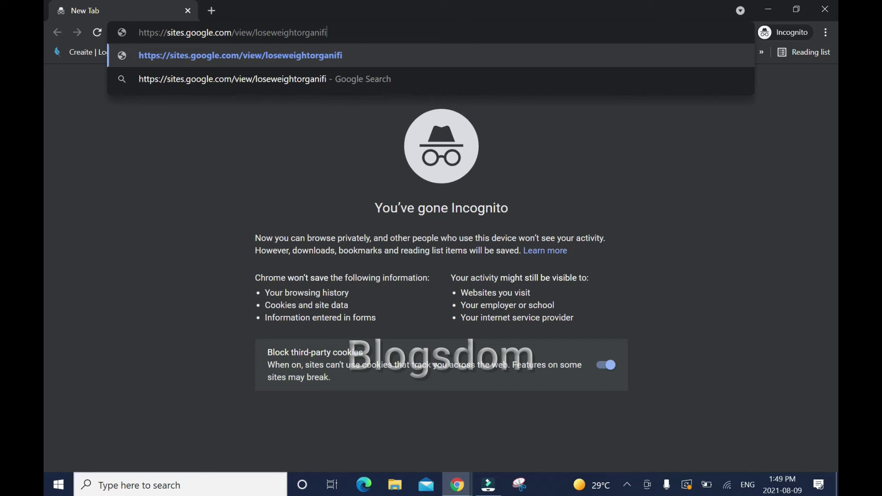
click(388, 53)
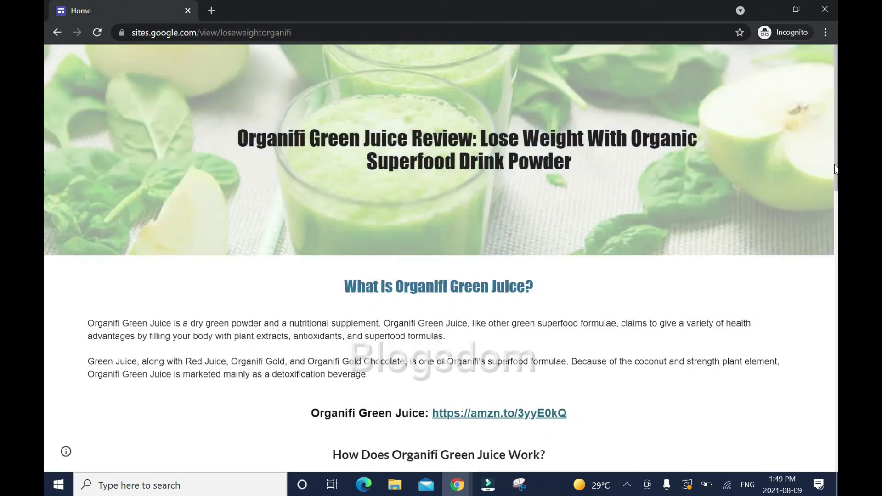
- Look through the published page down to its last affiliate link and close the Incognito window
drag(835, 169, 45, 428)
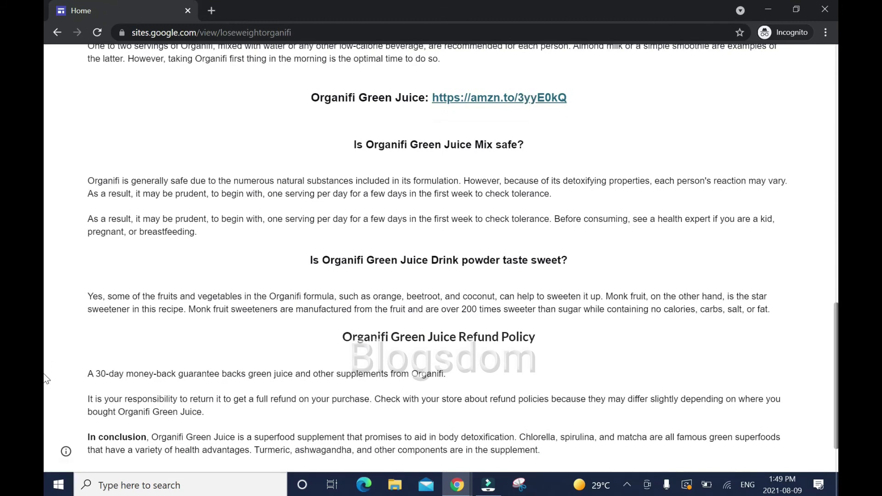
scroll(781, 69, down, 1)
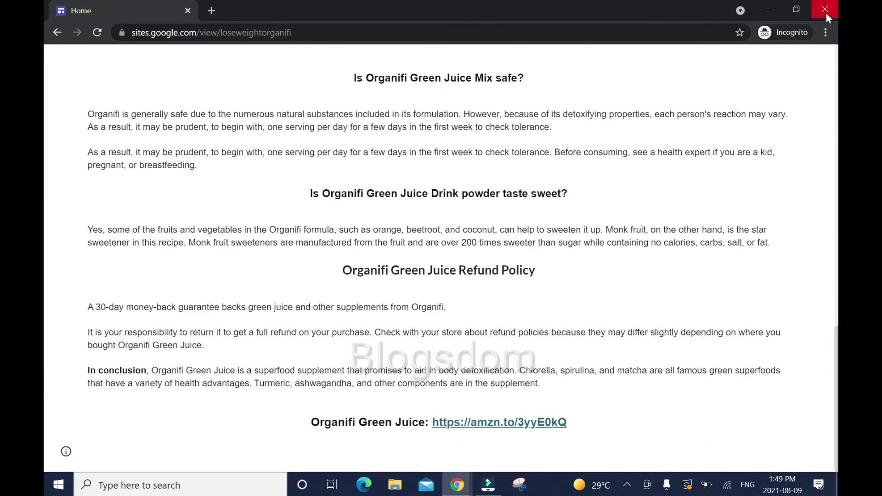
click(186, 15)
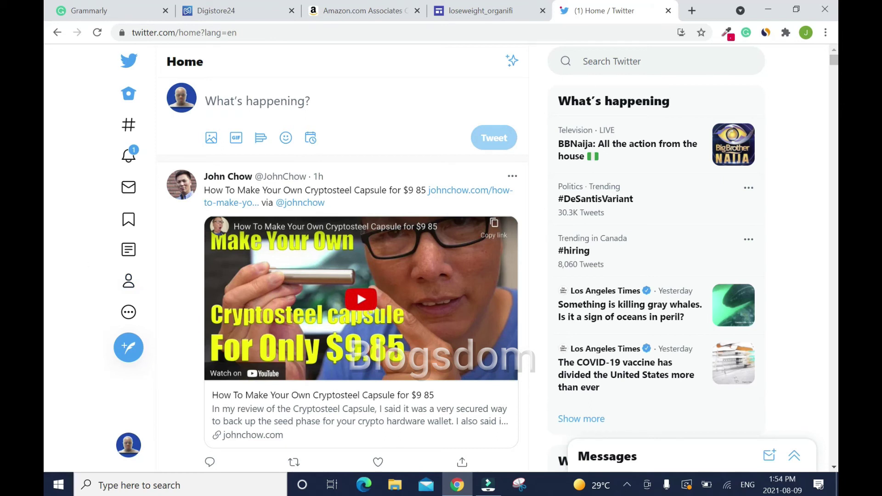
- Search Twitter for "i want to lose weight"
click(611, 61)
text(i)
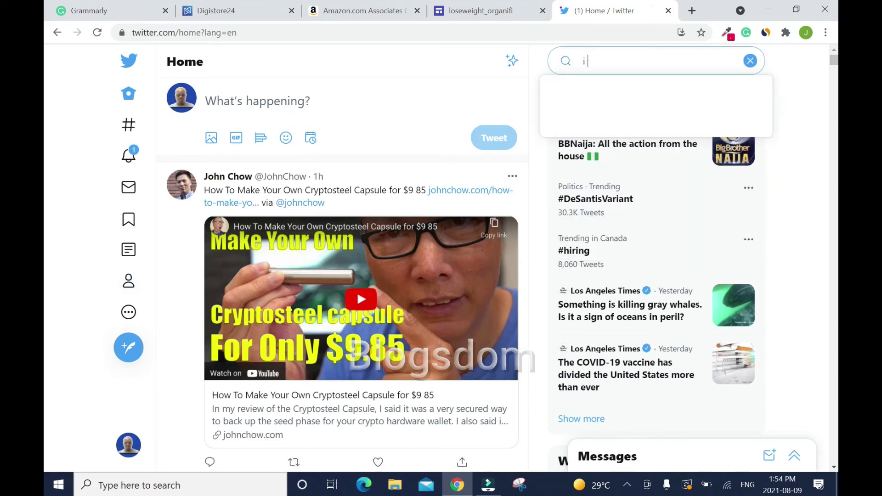
text( want to lose wight)
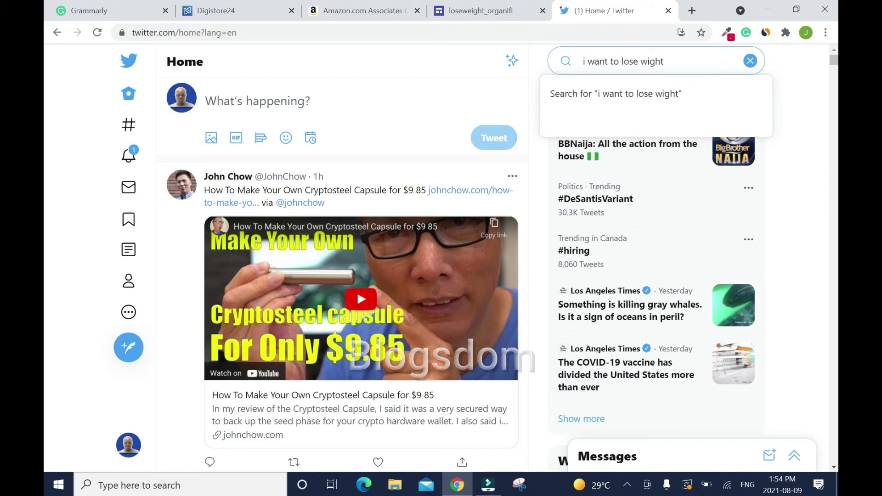
key(BackSpace)
key(BackSpace)
key(BackSpace)
key(BackSpace)
text(eight)
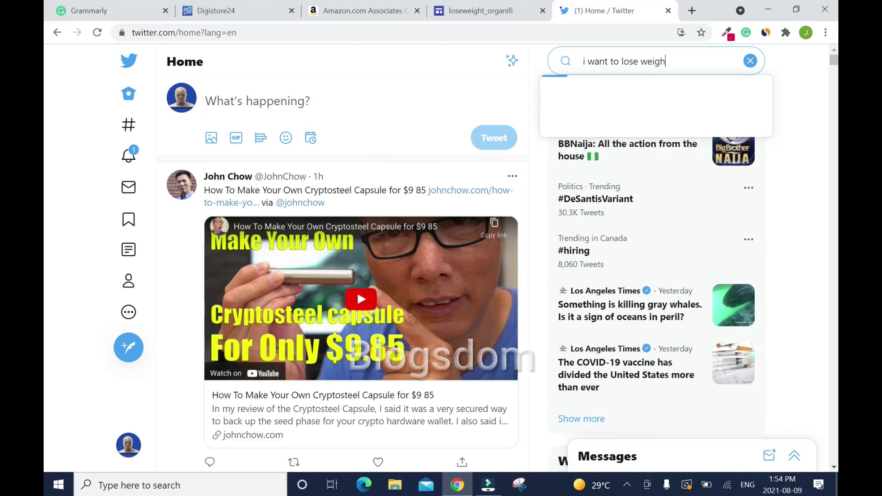
key(Return)
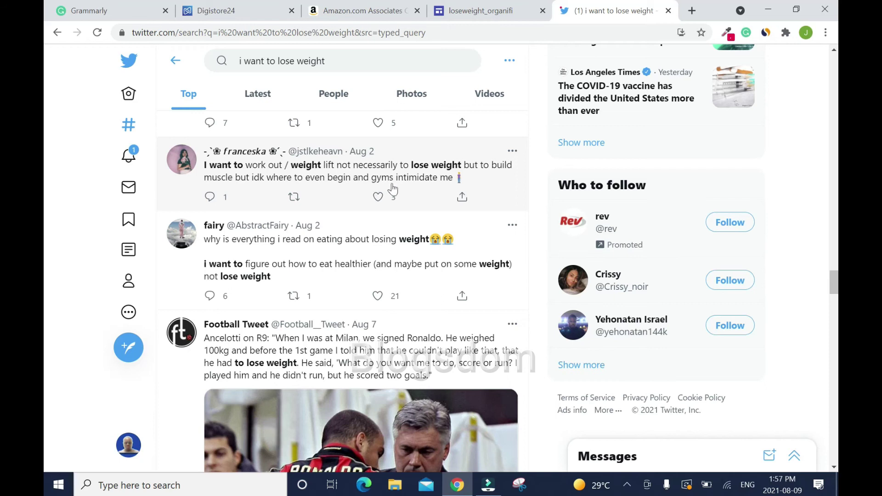
- Reply to the tweet about being intimidated by gyms with "I know how you feel, but don't give up yet. Because there's a way out"
click(210, 197)
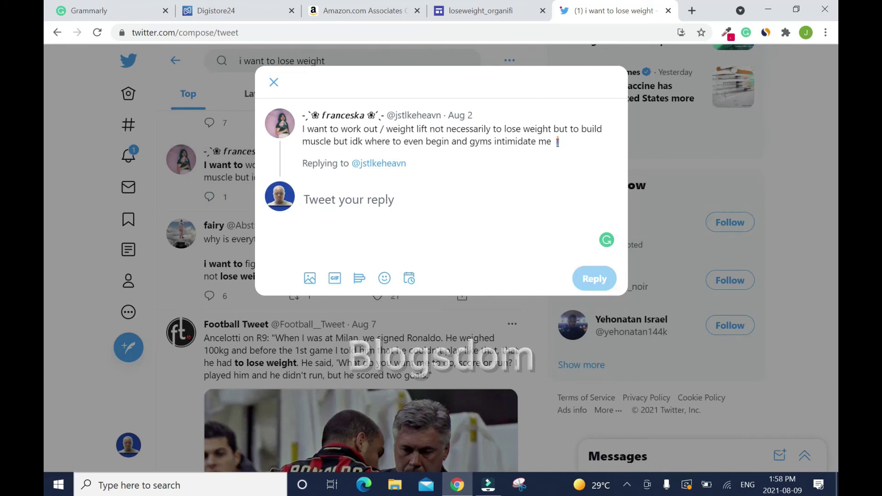
text(I know how you feel ,)
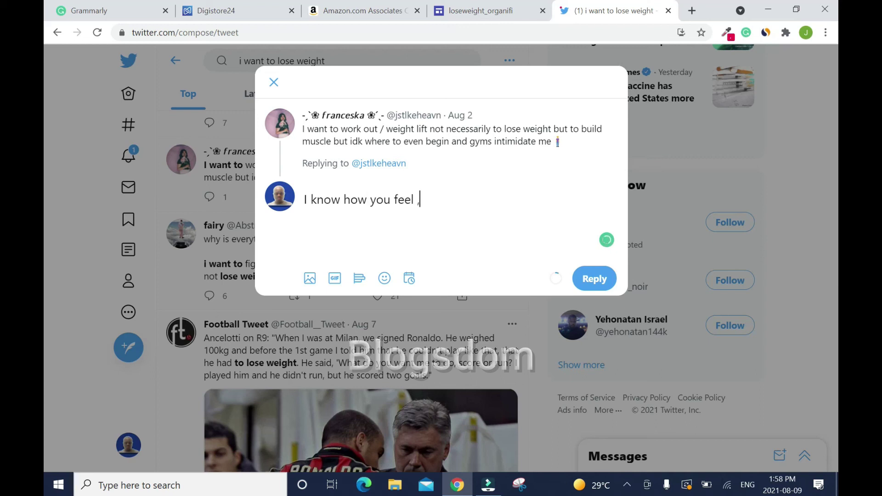
key(BackSpace)
text(, but don't give up yet. B)
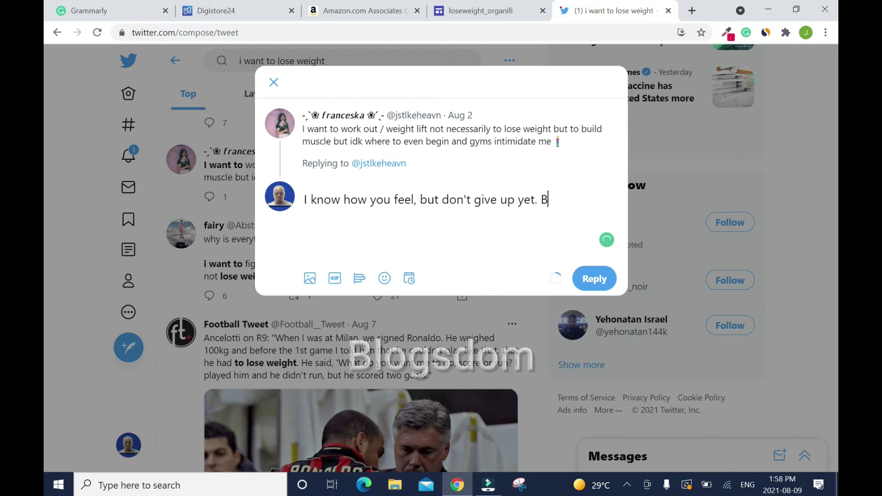
text(ecause there's a way out)
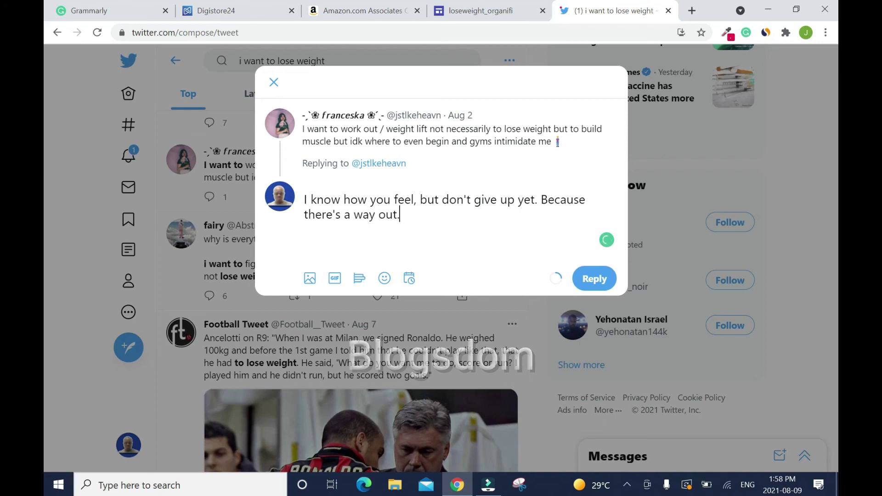
text(. Read t)
key(BackSpace)
key(BackSpace)
key(BackSpace)
key(BackSpace)
key(BackSpace)
key(BackSpace)
text(Find out here)
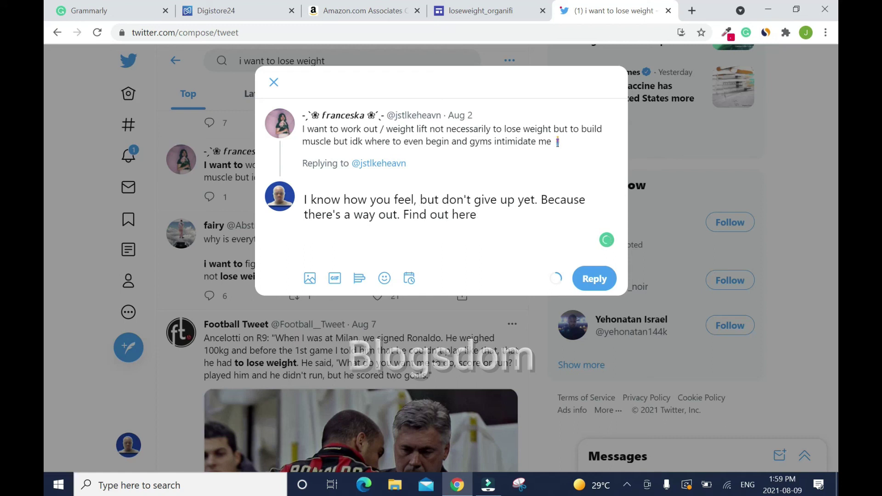
text(:)
key(ctrl+v)
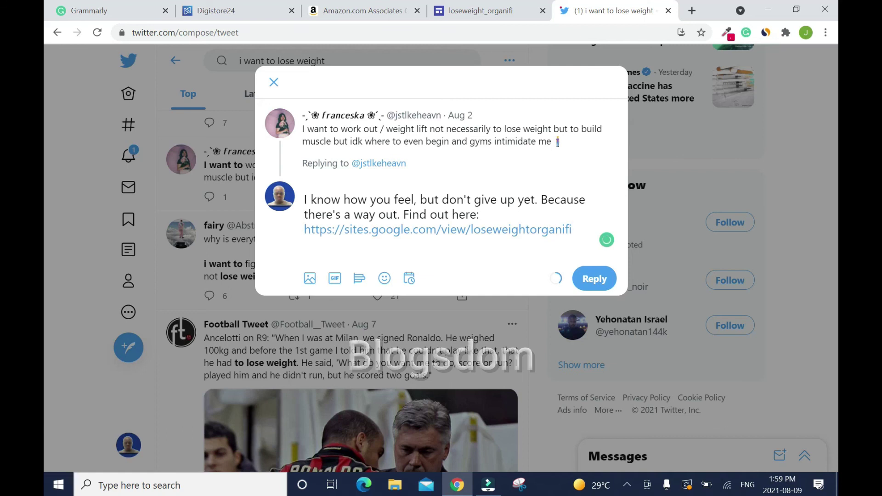
click(594, 279)
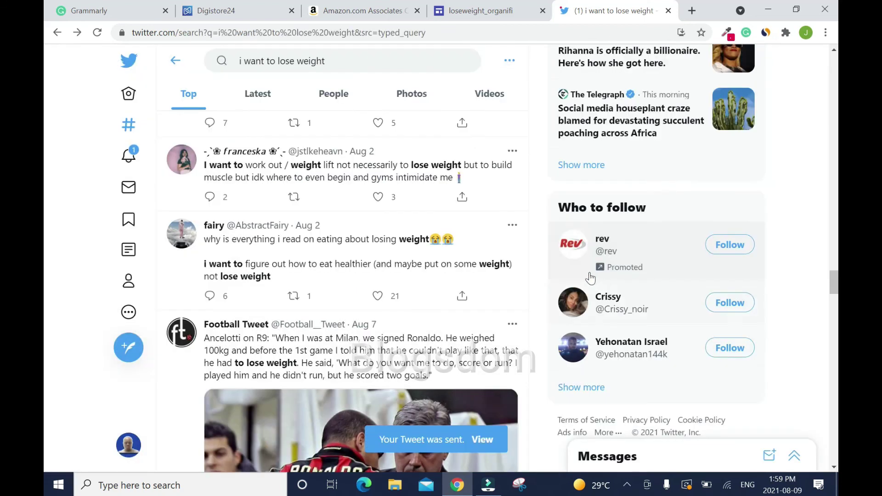